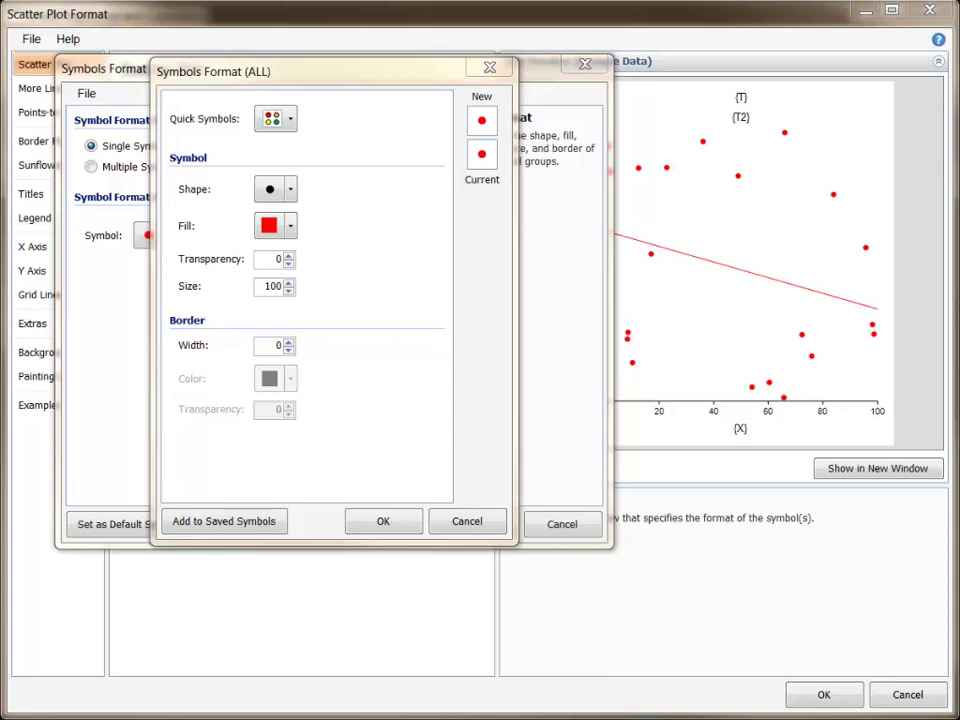
# - Open the Color Fill Selection Window for the scatter plot symbols
pyautogui.click(290, 226)
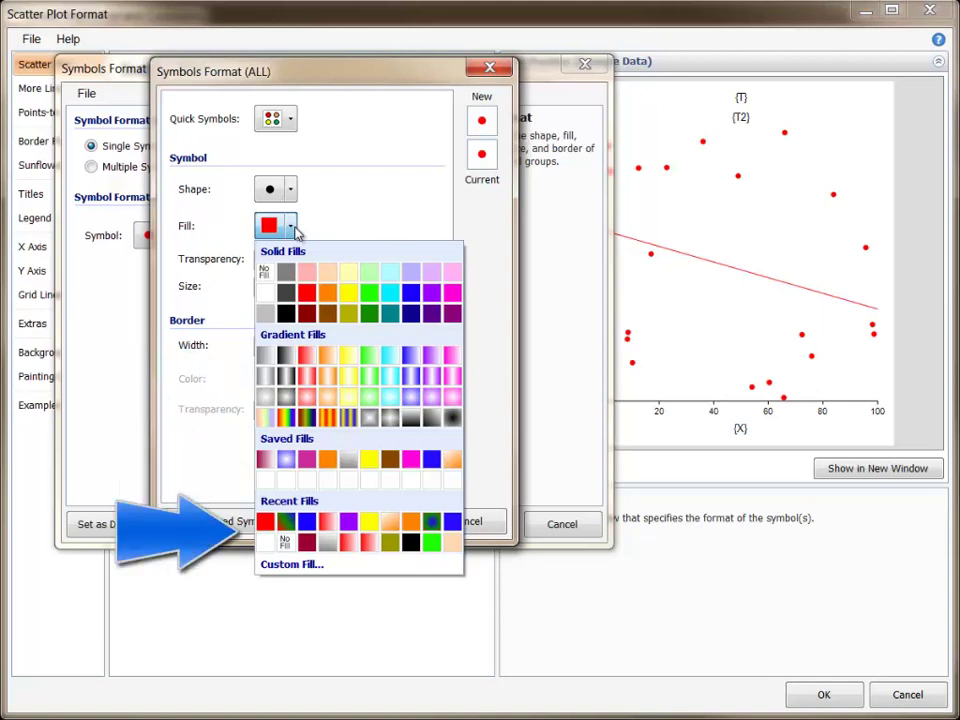
pyautogui.click(316, 227)
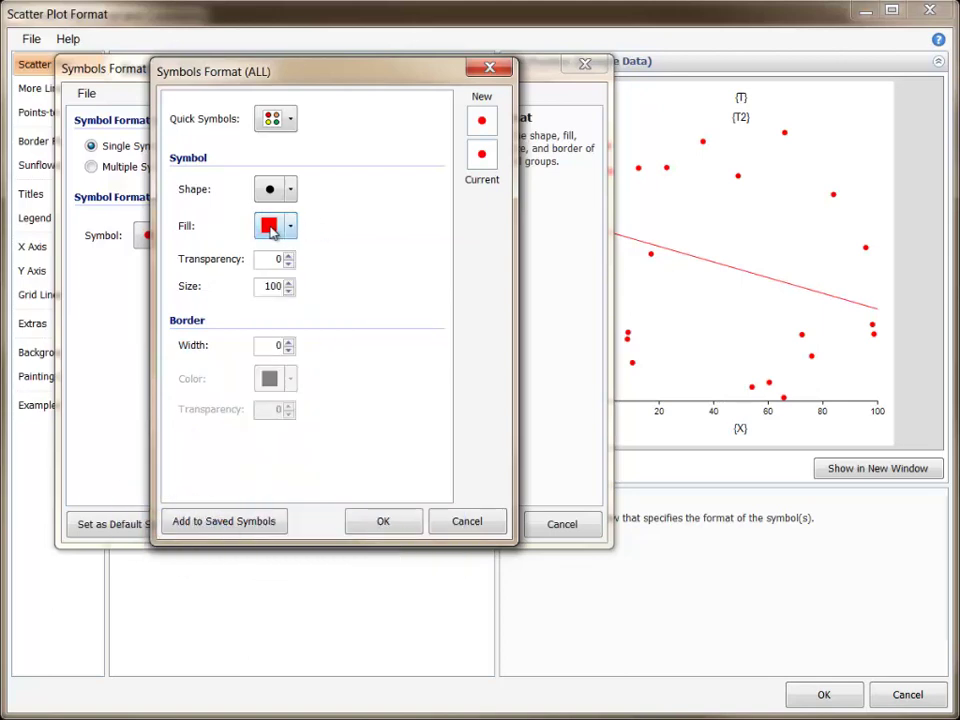
pyautogui.click(269, 227)
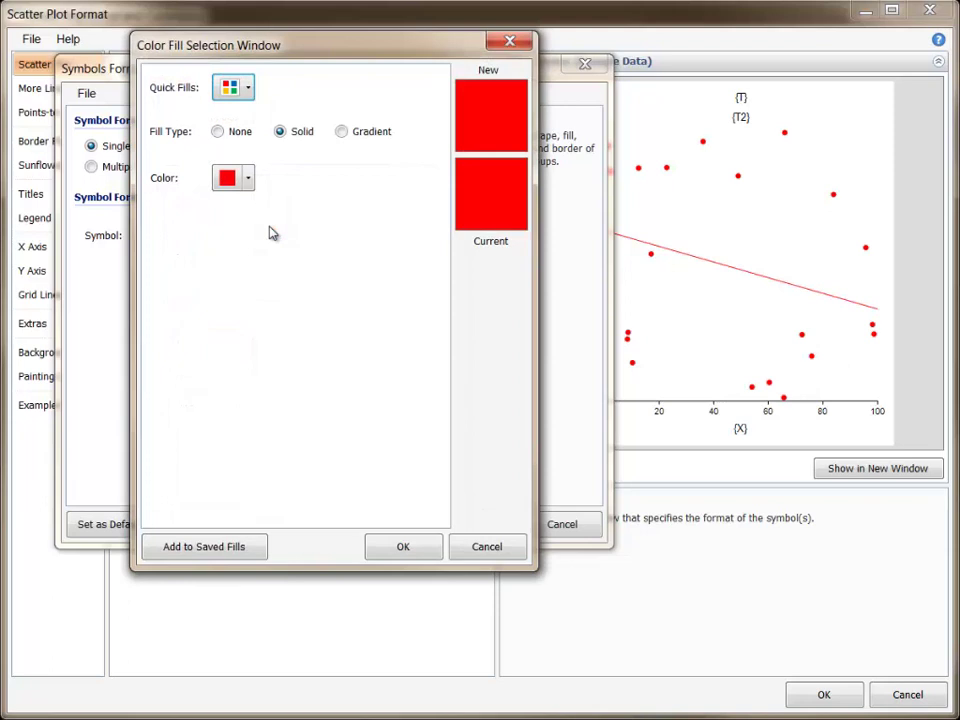
# - Try fill type None, then return to a Solid red fill without changing the colour
pyautogui.click(219, 132)
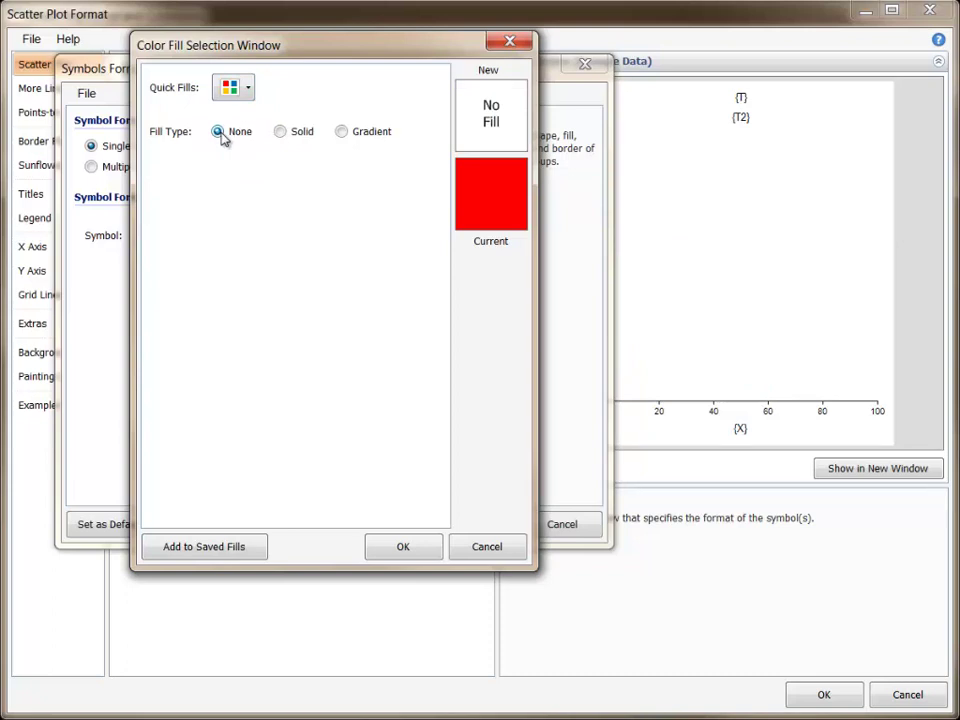
pyautogui.click(281, 132)
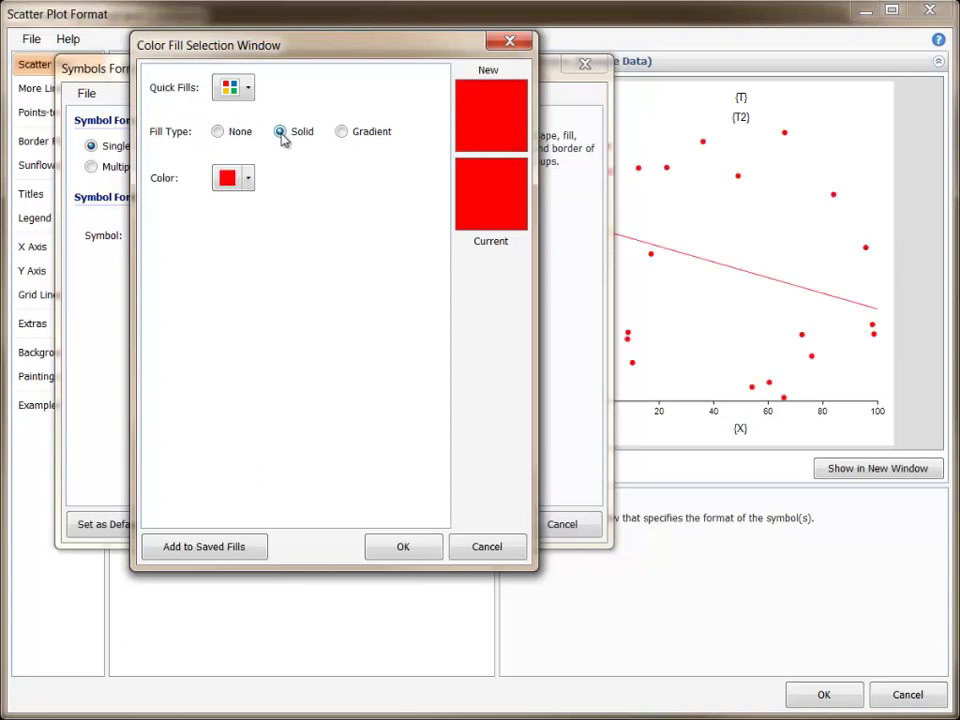
pyautogui.click(251, 180)
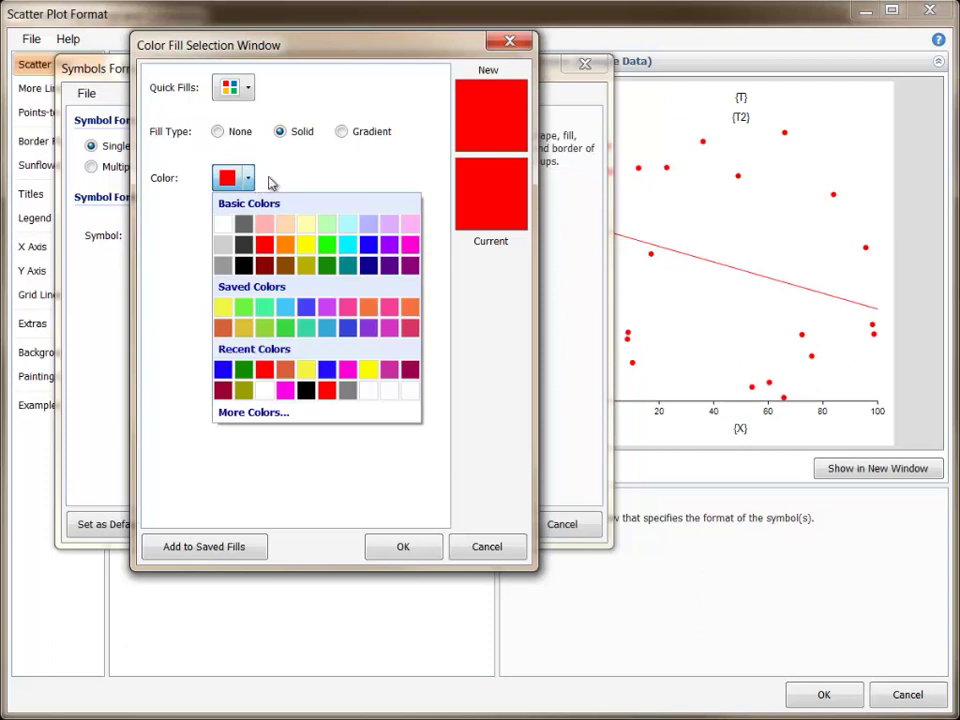
pyautogui.click(270, 183)
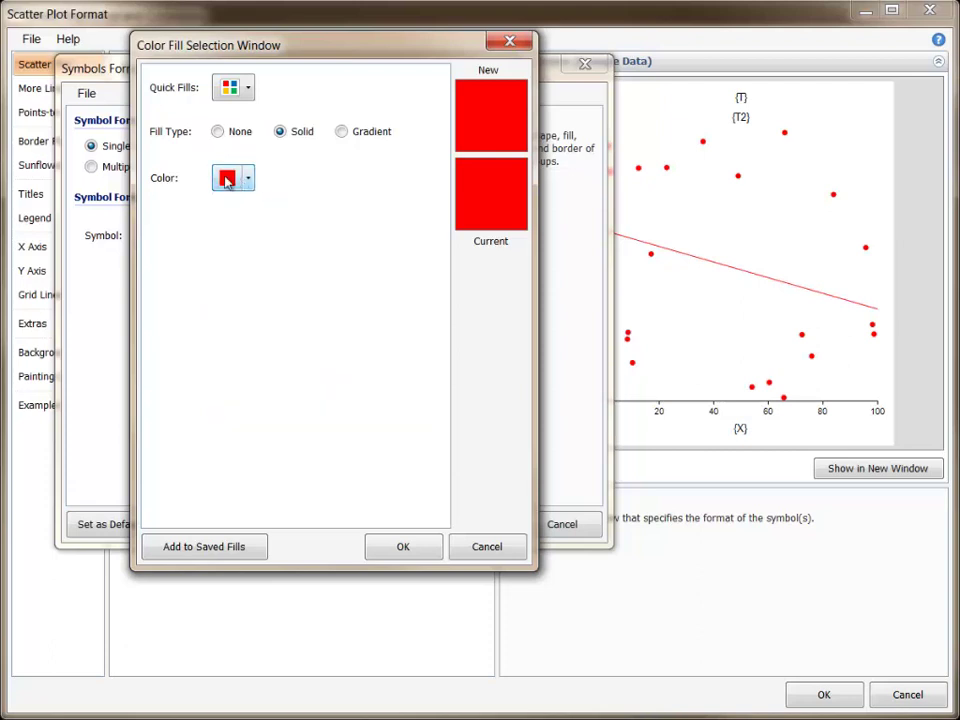
# - In the Colors picker, try blue, dark purple, dark blue and green, and compare RGB and HSL views
pyautogui.click(227, 180)
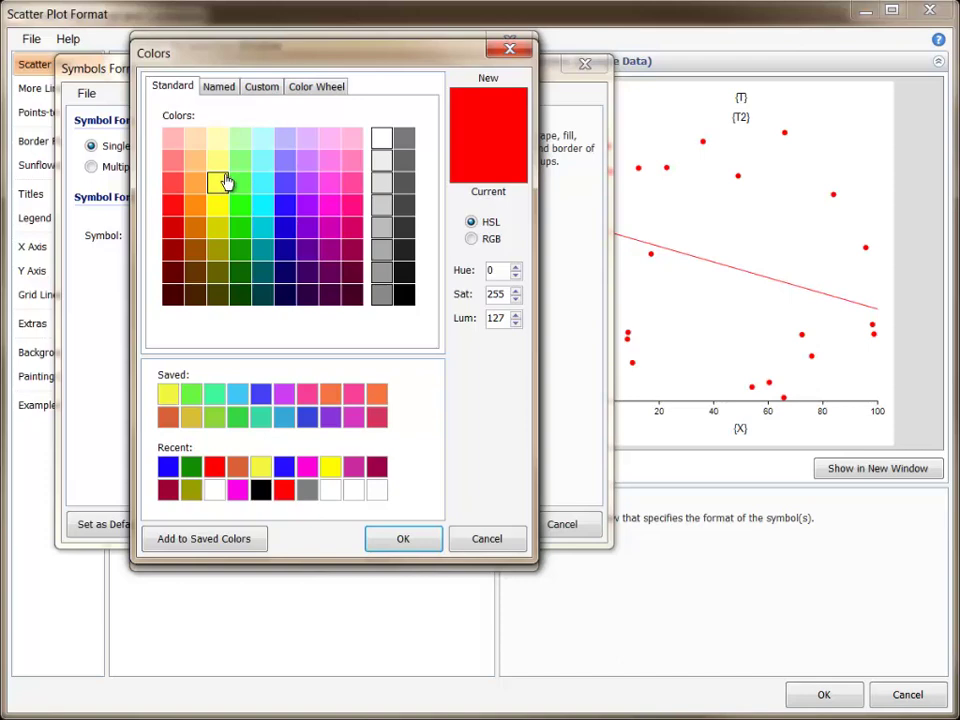
pyautogui.click(285, 205)
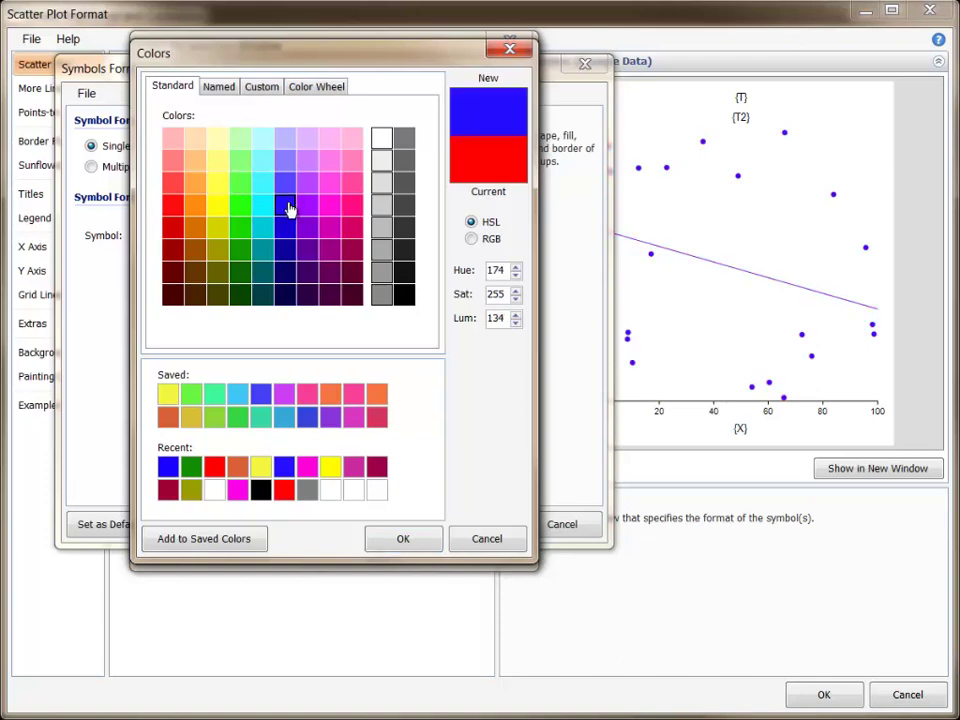
pyautogui.click(331, 250)
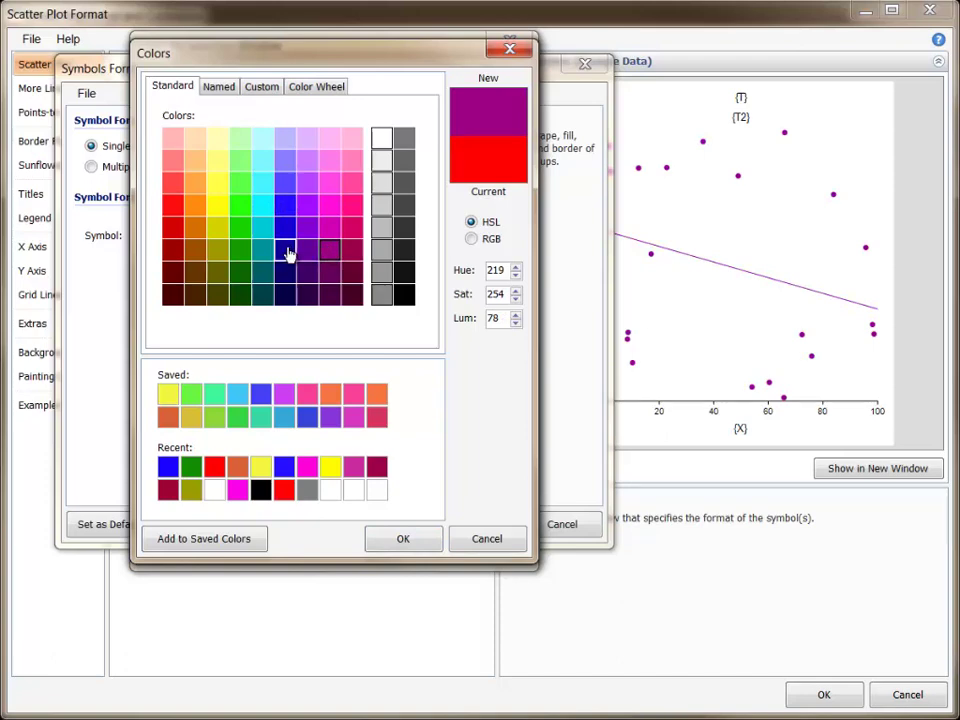
pyautogui.click(286, 251)
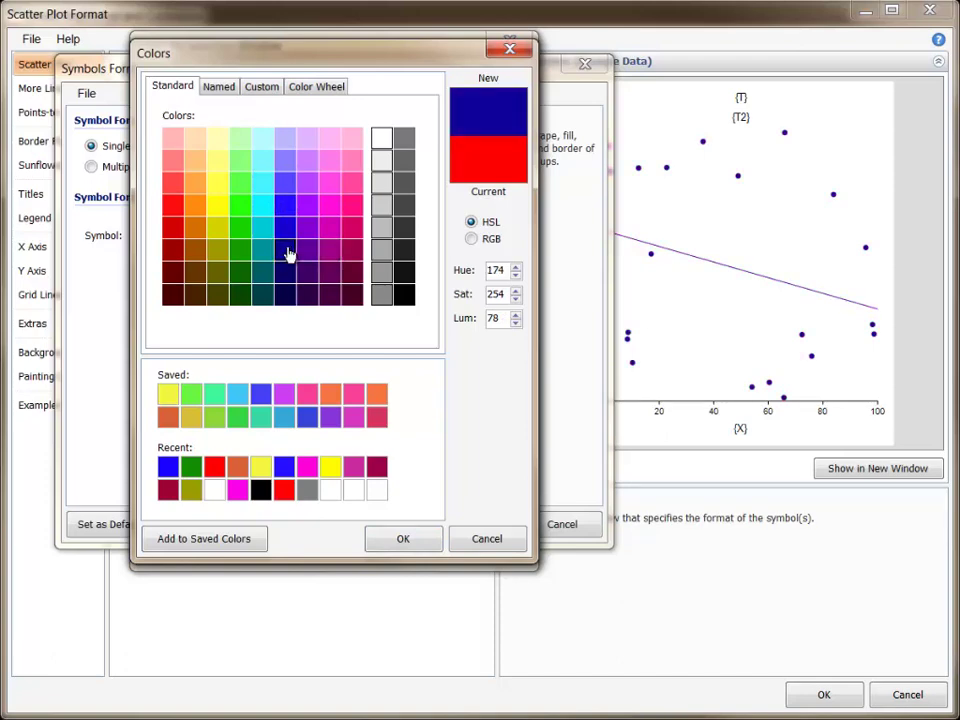
pyautogui.click(242, 232)
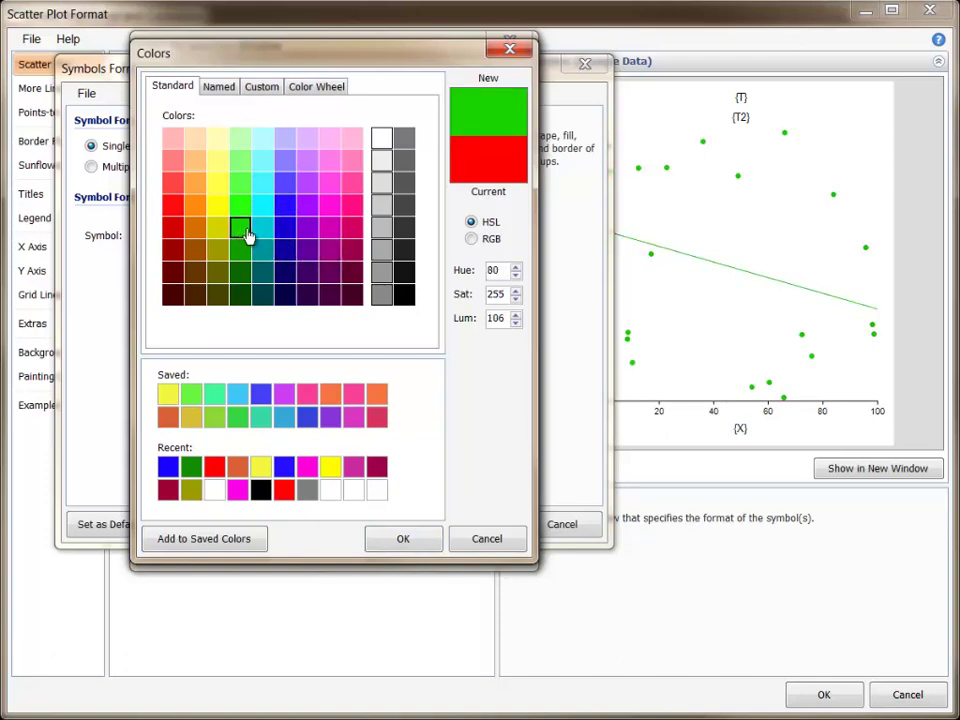
pyautogui.click(474, 242)
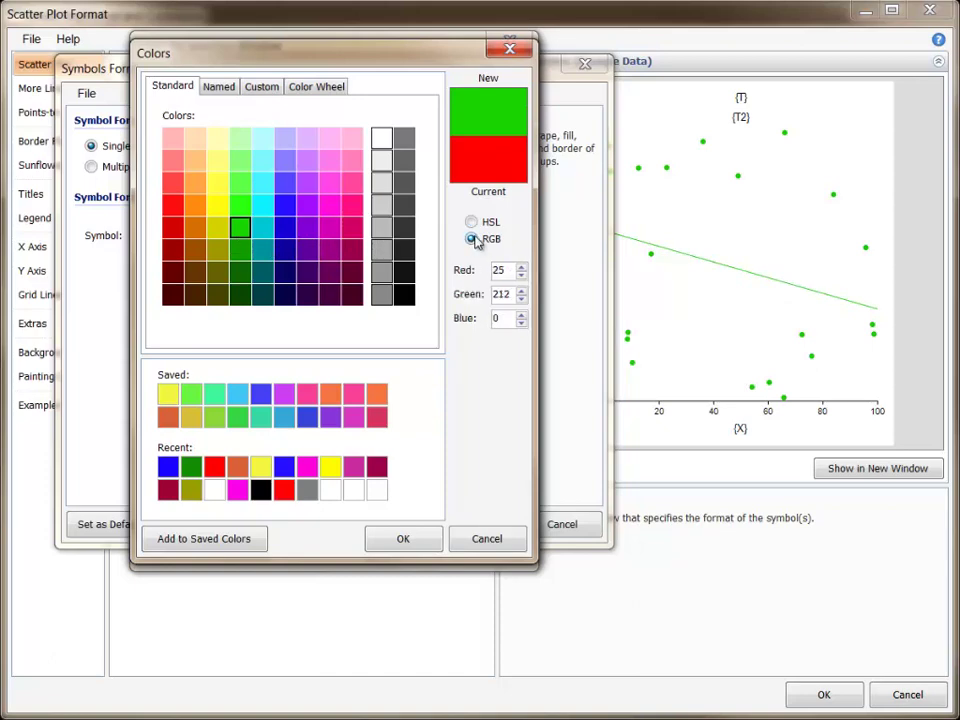
pyautogui.click(472, 222)
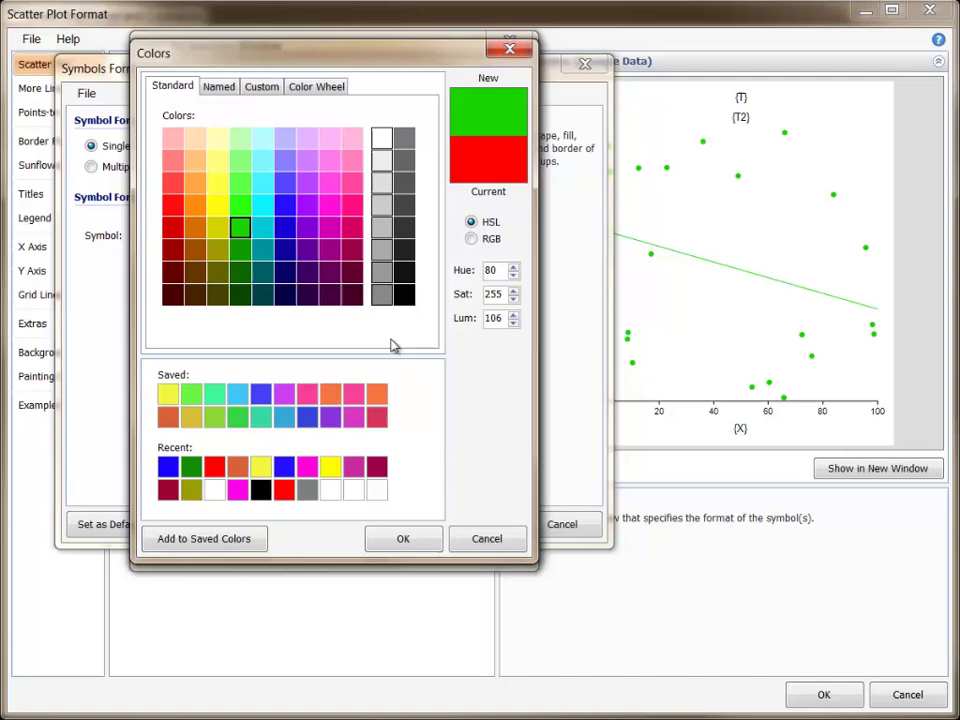
# - Choose magenta from the recent colours and add it to the Saved Colors
pyautogui.click(331, 395)
pyautogui.click(285, 418)
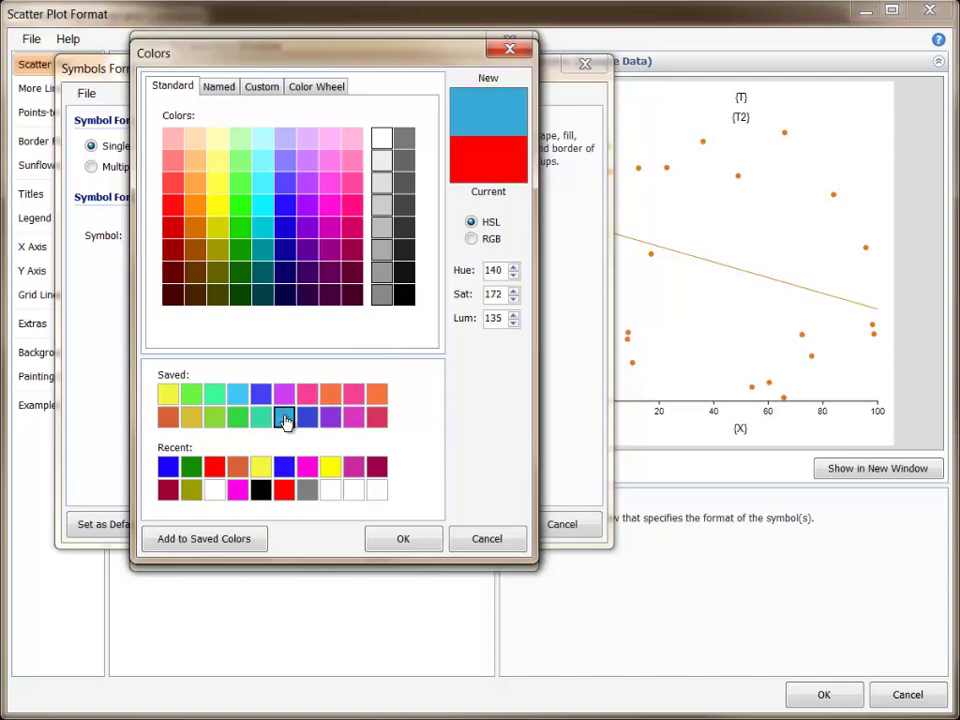
pyautogui.click(238, 467)
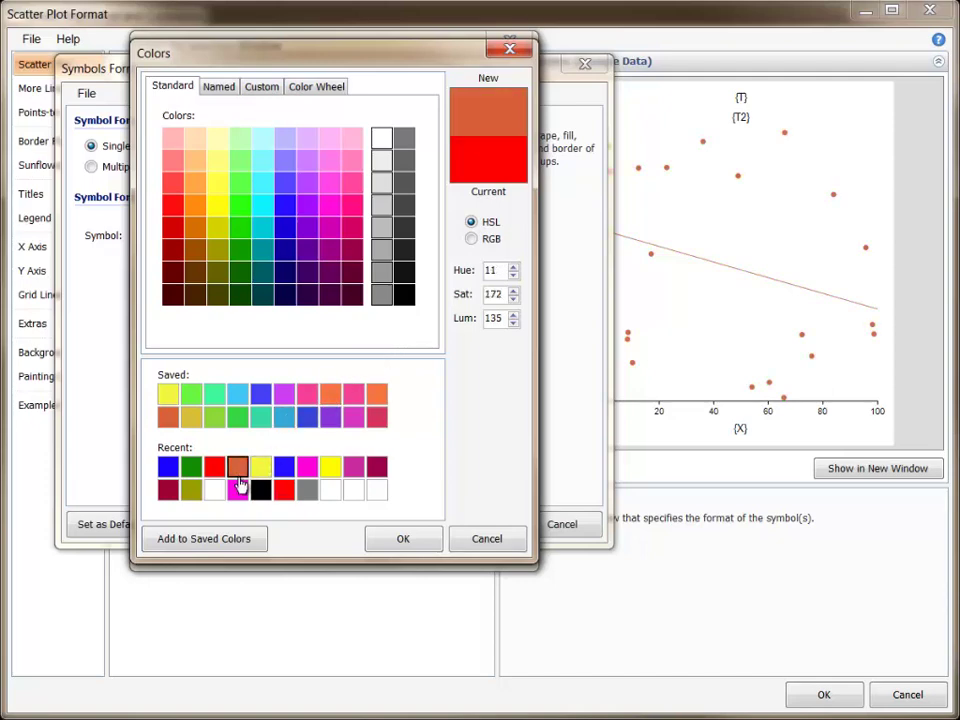
pyautogui.click(237, 489)
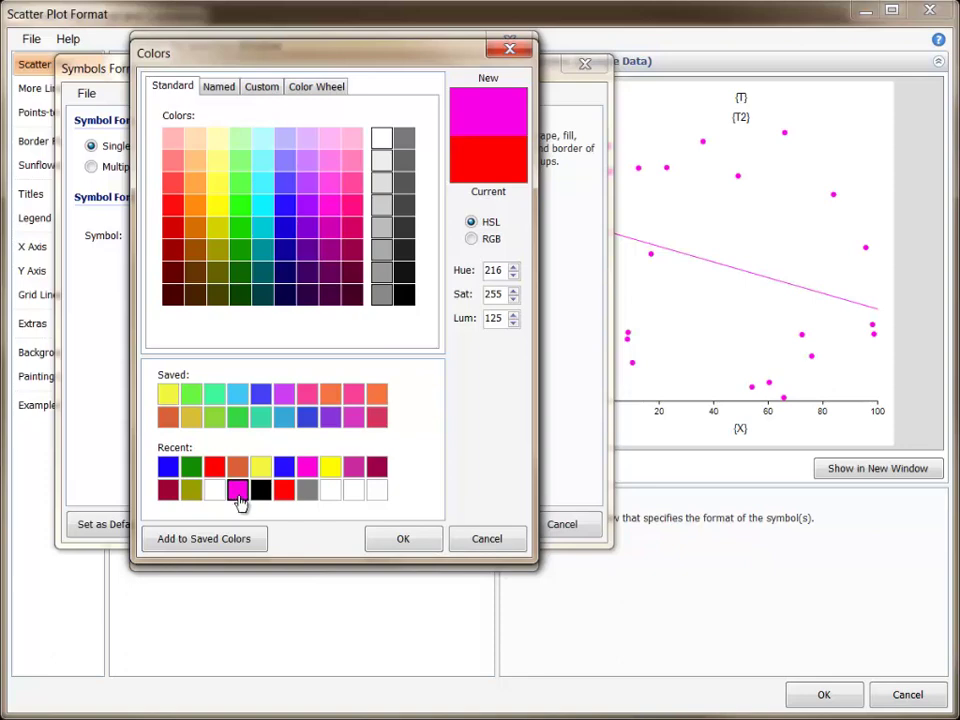
pyautogui.click(222, 545)
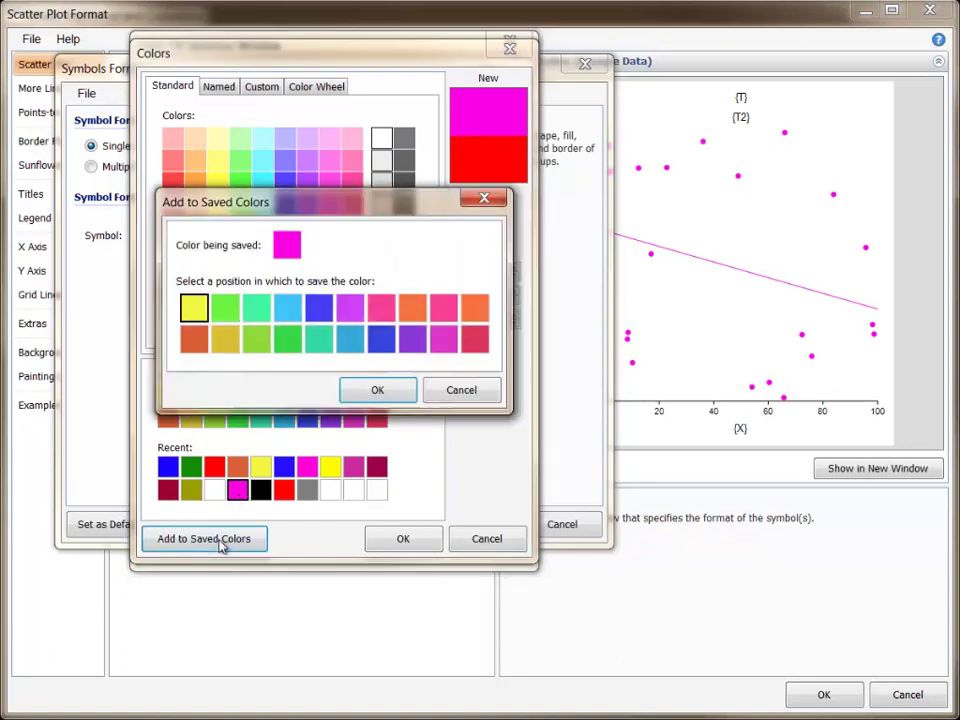
pyautogui.click(320, 342)
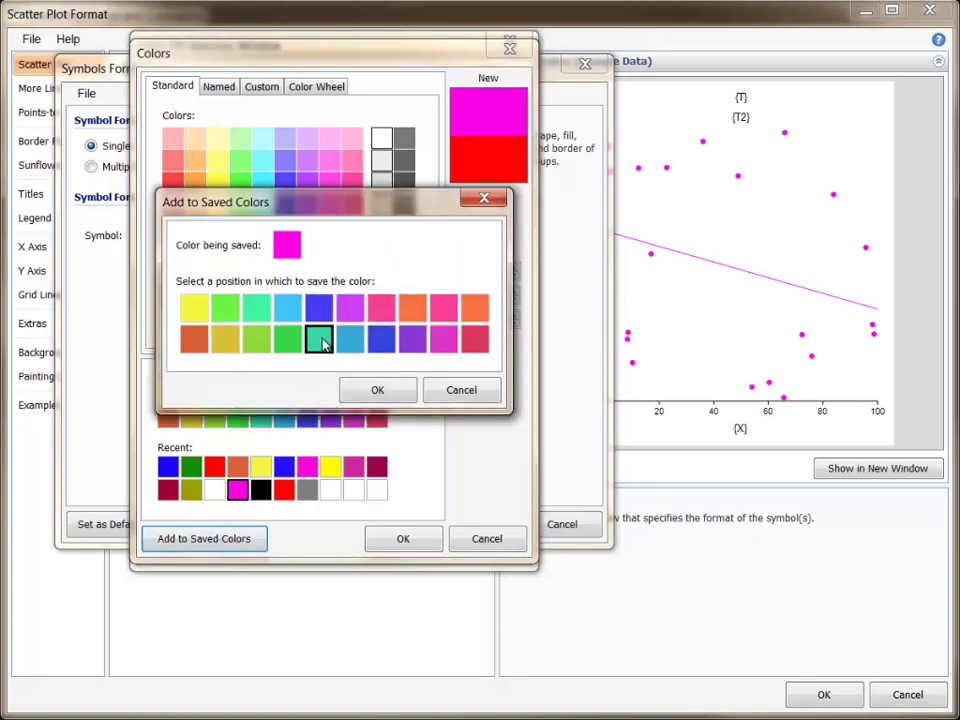
pyautogui.click(372, 390)
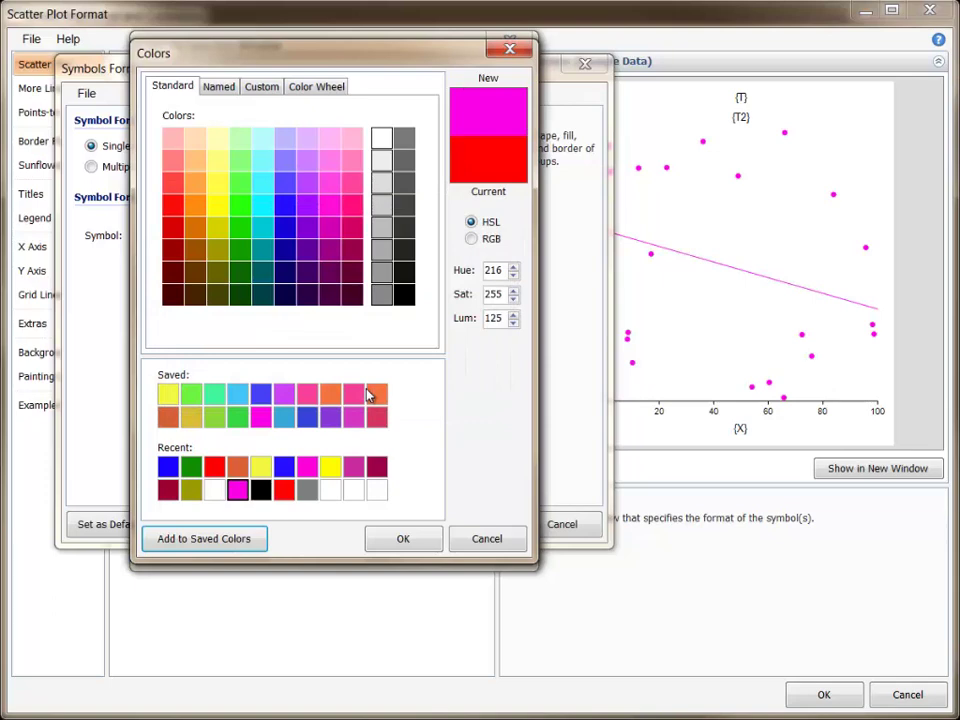
# - Browse named colours, then try cyan and green on the Custom spectrum before picking a muted purple
pyautogui.click(221, 90)
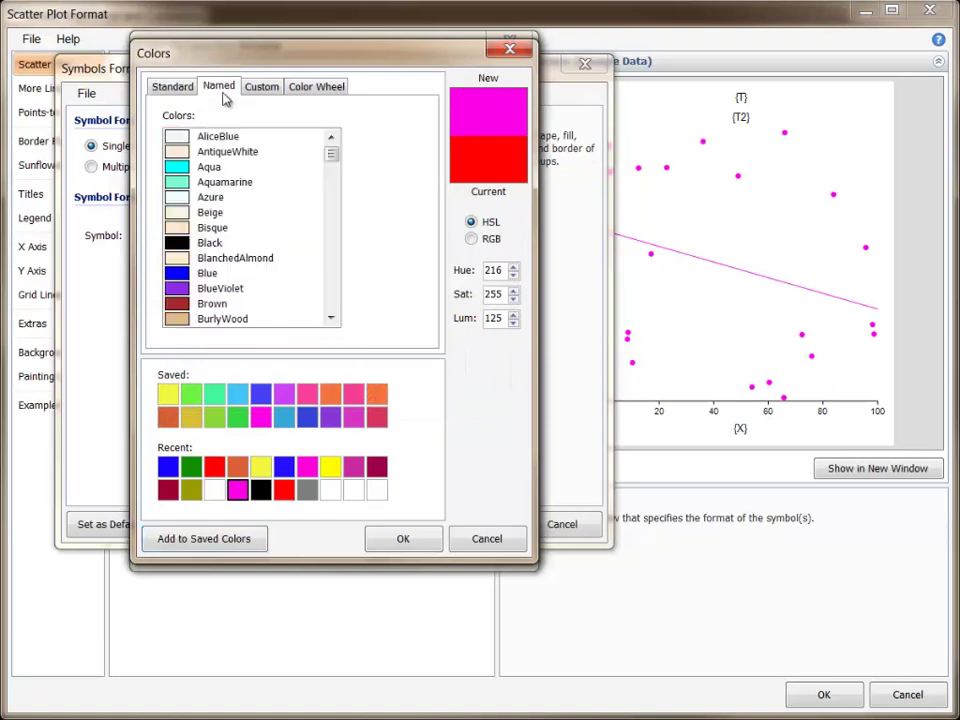
pyautogui.moveTo(332, 158)
pyautogui.mouseDown()
pyautogui.moveTo(328, 209)
pyautogui.moveTo(332, 152)
pyautogui.mouseUp()
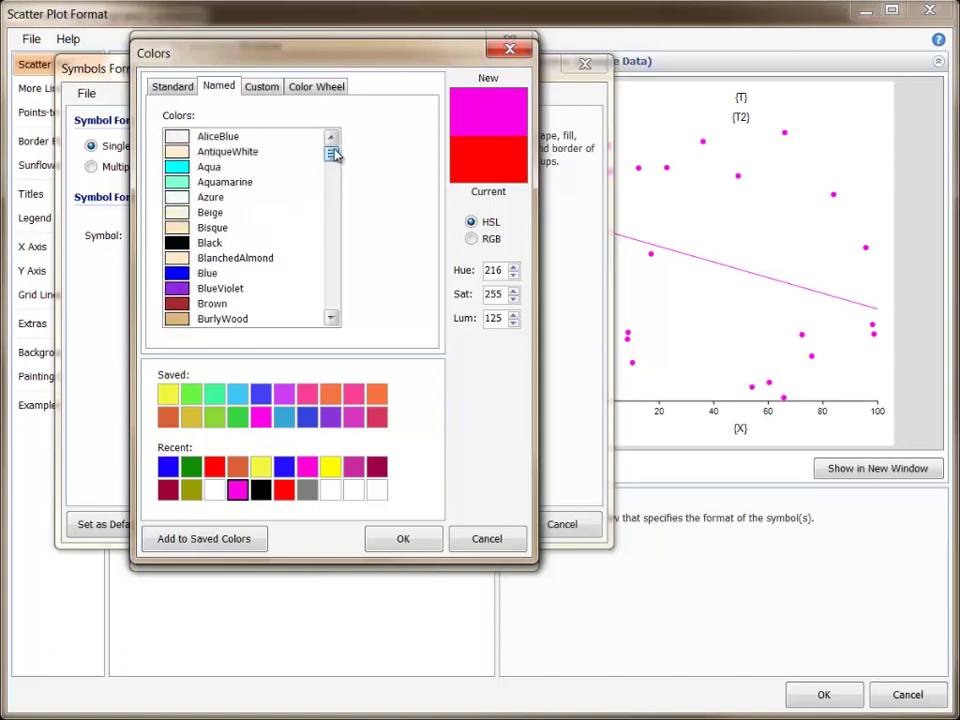
pyautogui.click(270, 90)
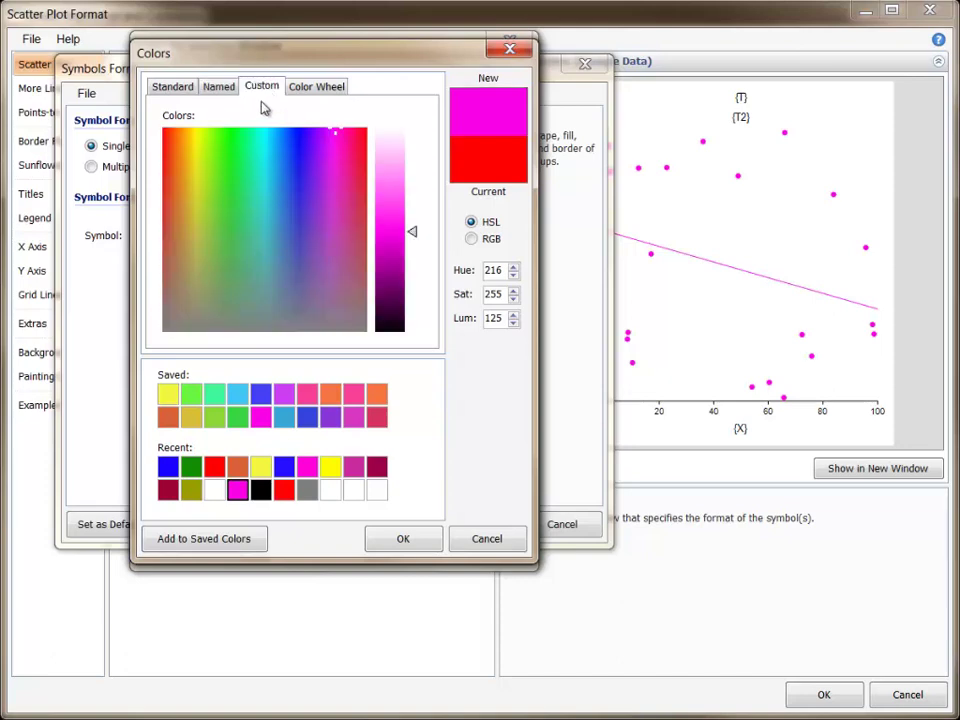
pyautogui.click(265, 152)
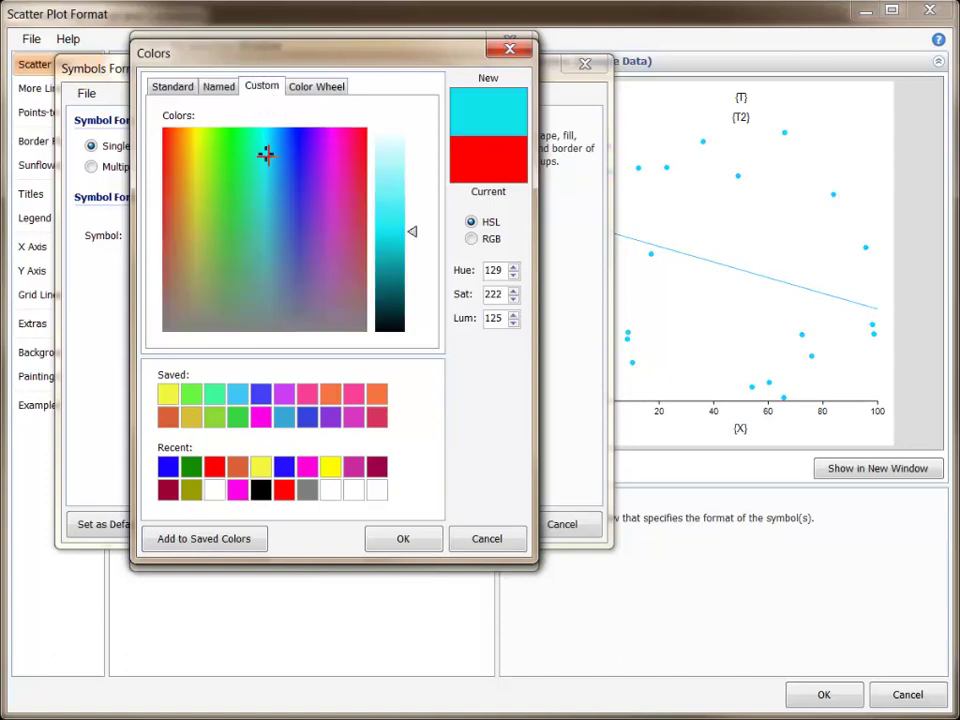
pyautogui.click(219, 199)
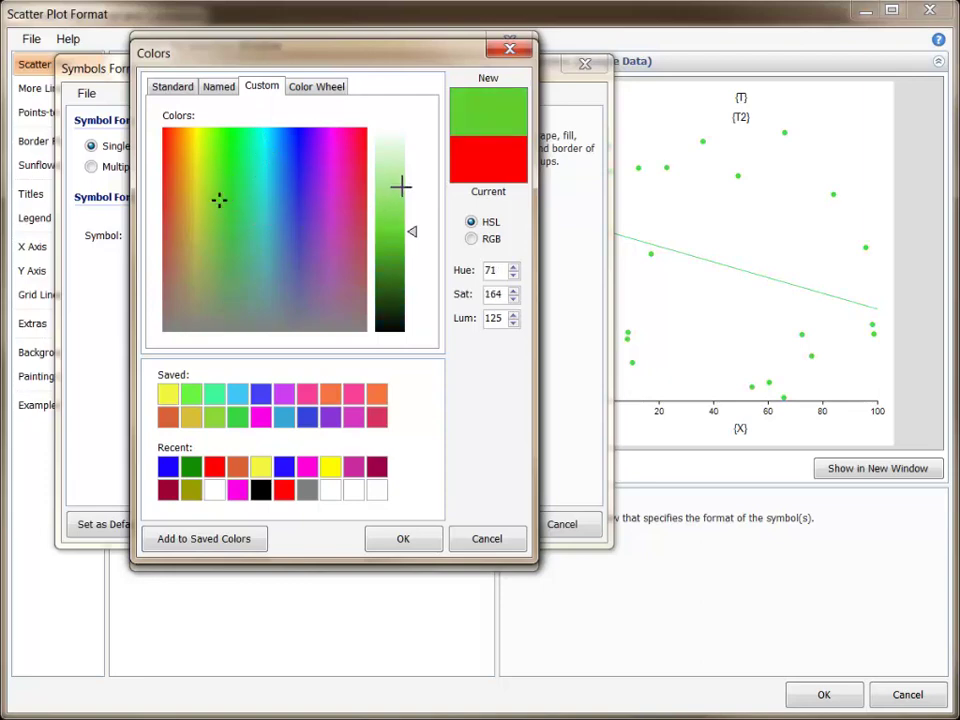
pyautogui.click(400, 184)
pyautogui.click(407, 255)
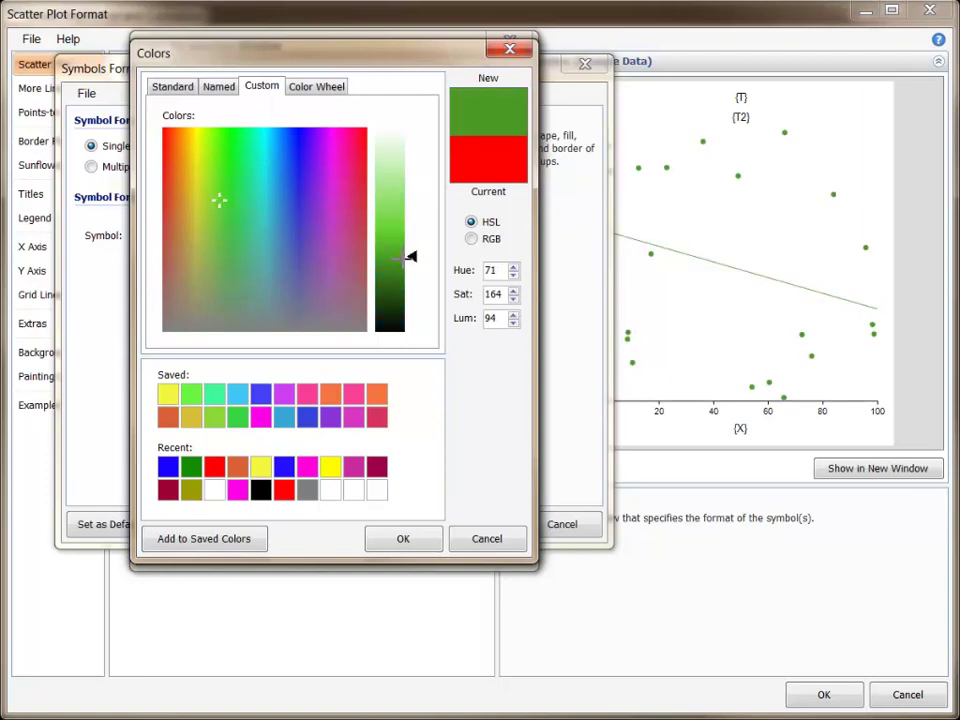
pyautogui.click(311, 259)
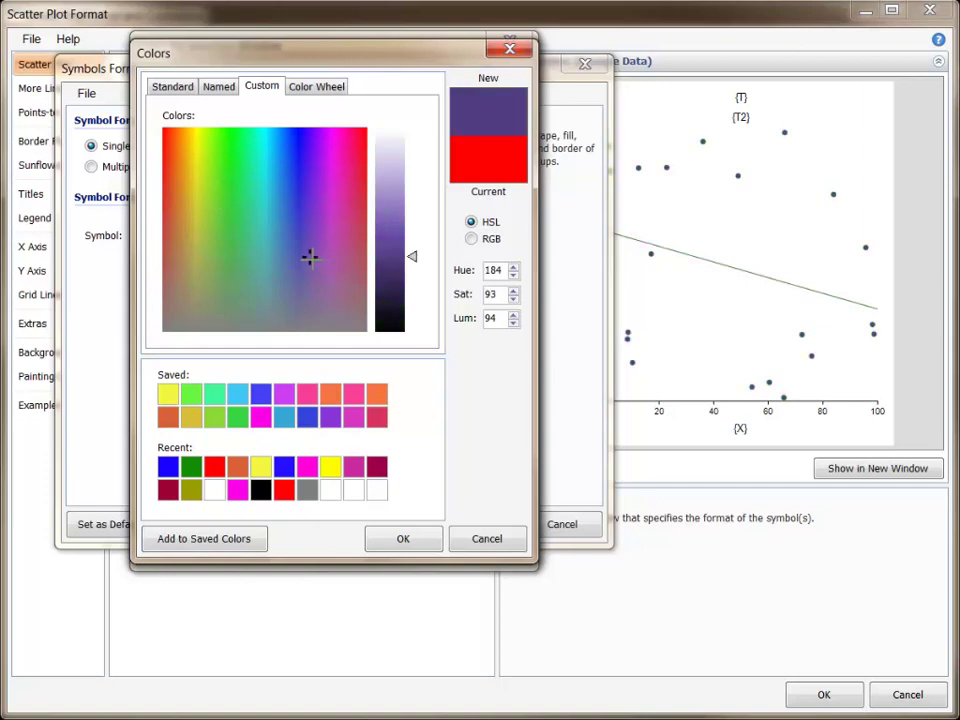
# - Fine-tune the purple to Hue 213, Sat 76, Lum 138
pyautogui.click(514, 268)
pyautogui.moveTo(514, 269); pyautogui.dragTo(514, 269)
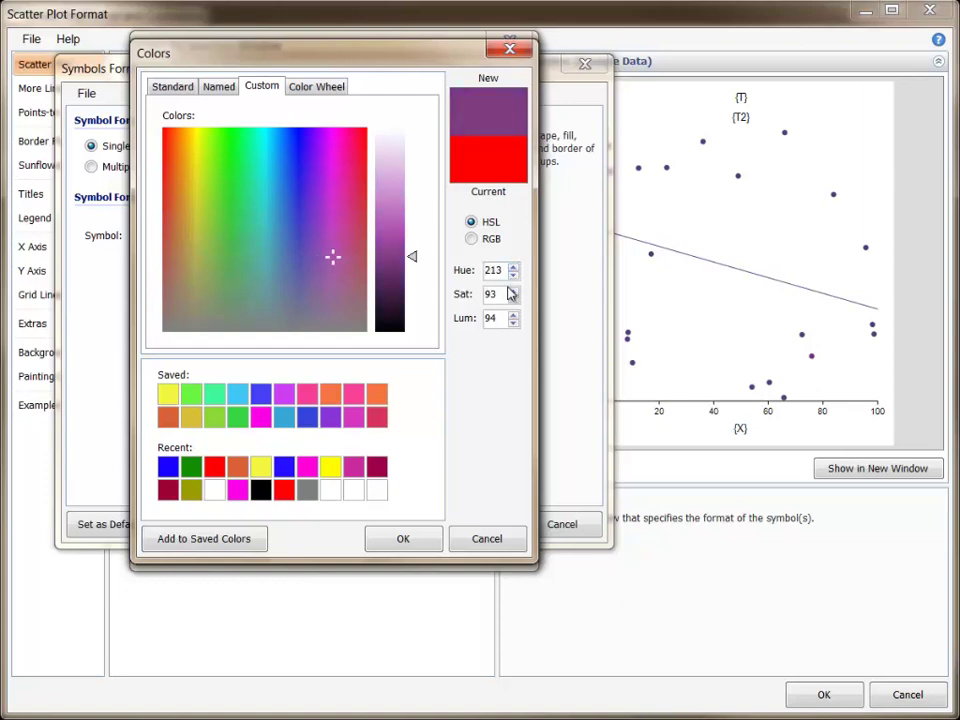
pyautogui.doubleClick(515, 299)
pyautogui.moveTo(515, 300); pyautogui.dragTo(514, 317)
pyautogui.click(514, 316)
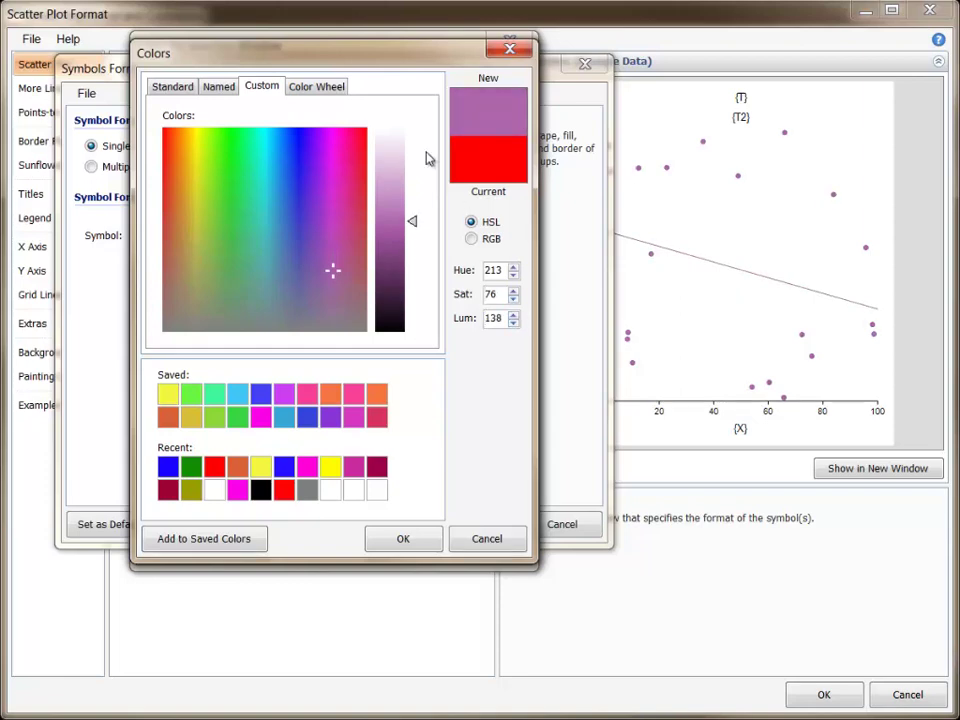
# - Define a new colour wheel from the purple with base saturation 198
pyautogui.click(342, 90)
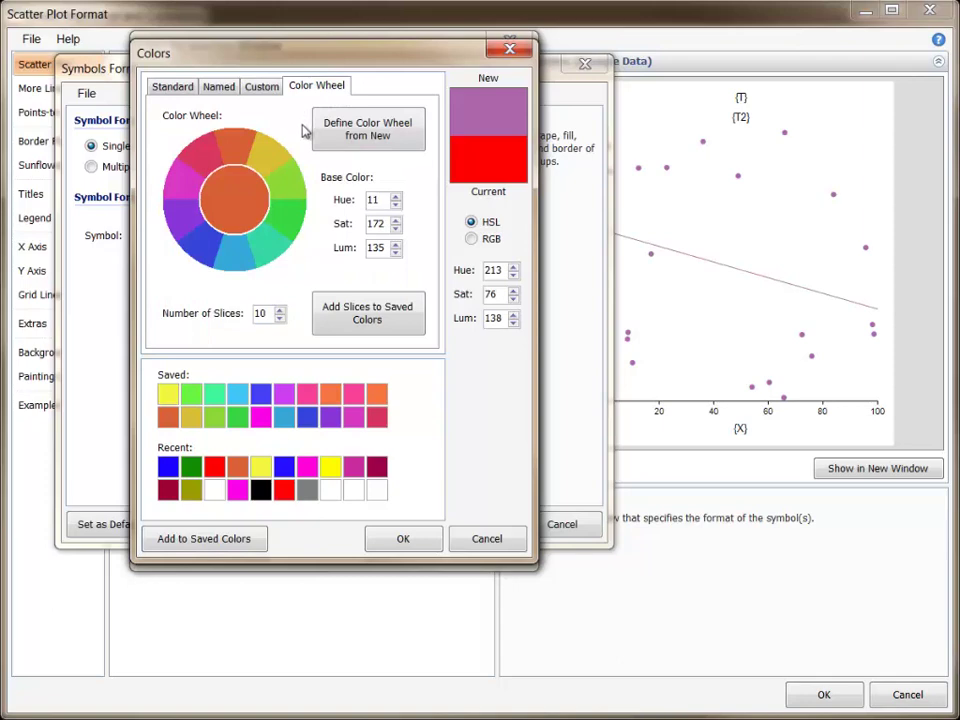
pyautogui.click(381, 135)
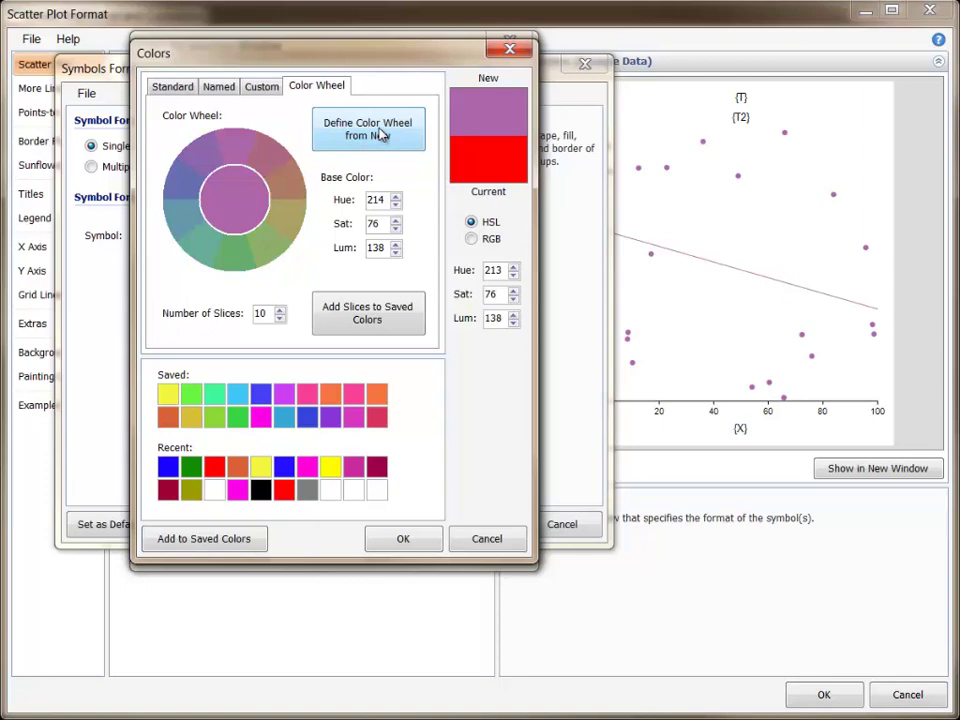
pyautogui.click(396, 220)
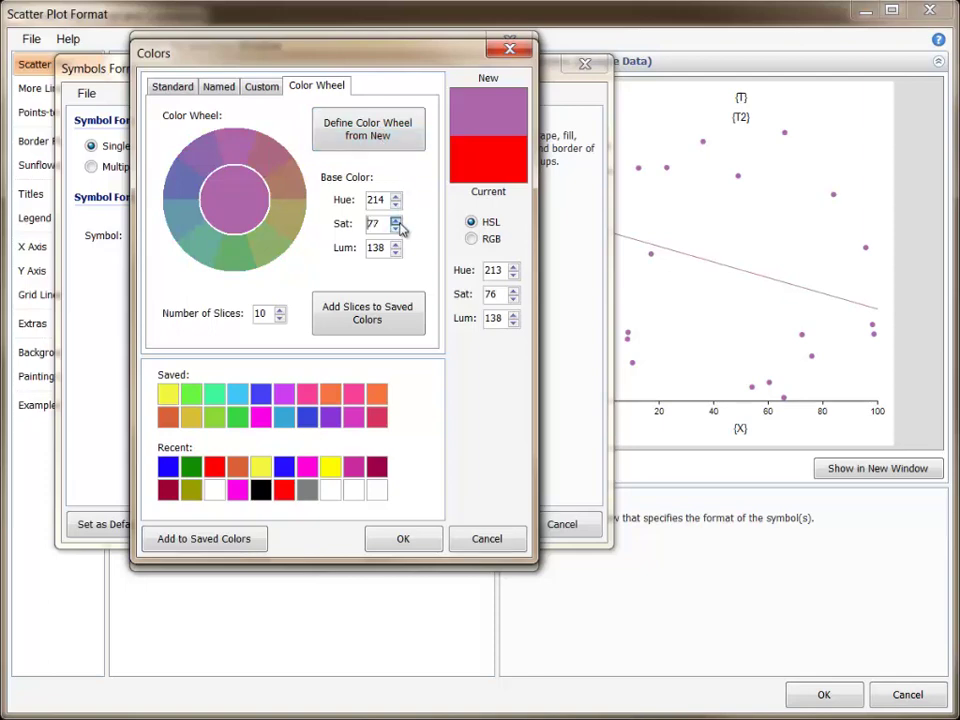
pyautogui.click(396, 220)
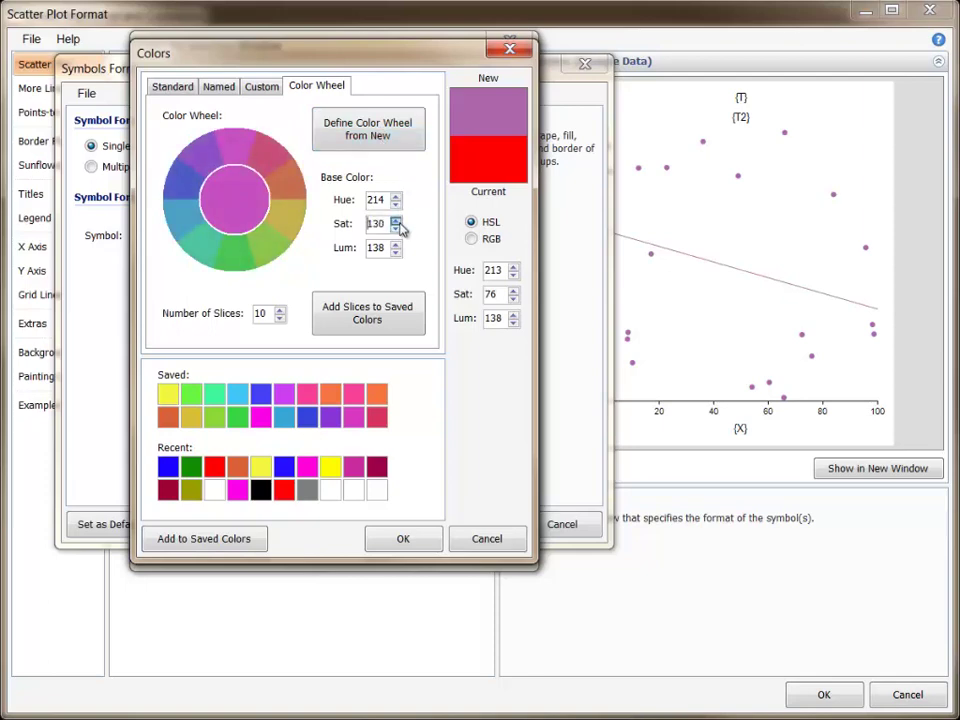
pyautogui.click(396, 221)
pyautogui.click(396, 221)
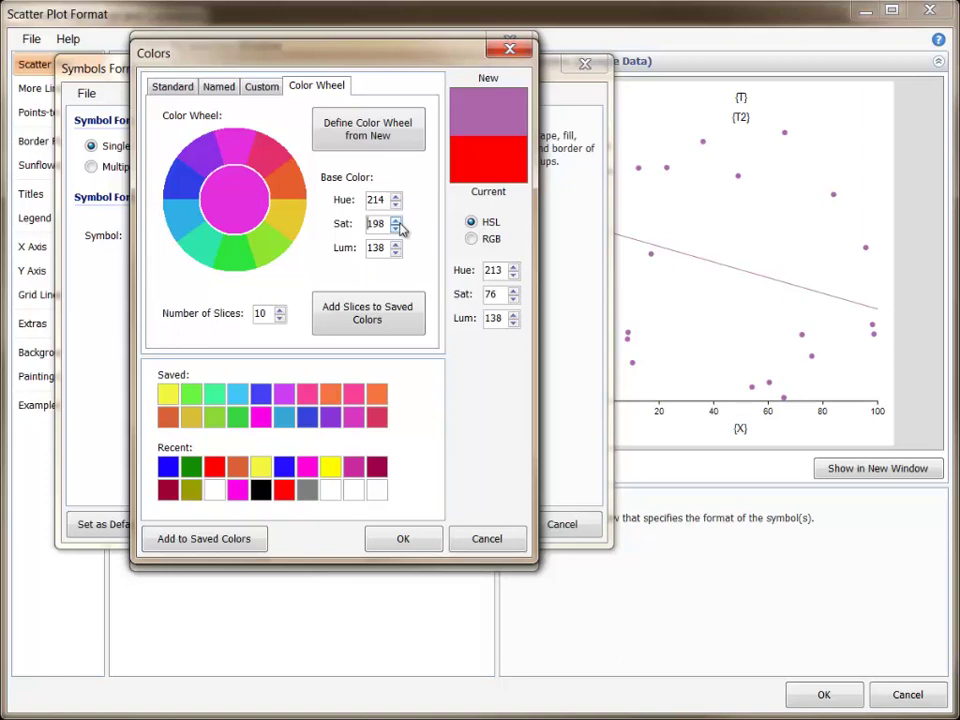
# - Set the wheel to 10 slices and pick its sky-blue slice for the symbols
pyautogui.click(281, 311)
pyautogui.click(281, 311)
pyautogui.click(281, 311)
pyautogui.click(281, 311)
pyautogui.click(281, 311)
pyautogui.click(281, 311)
pyautogui.click(281, 311)
pyautogui.click(281, 311)
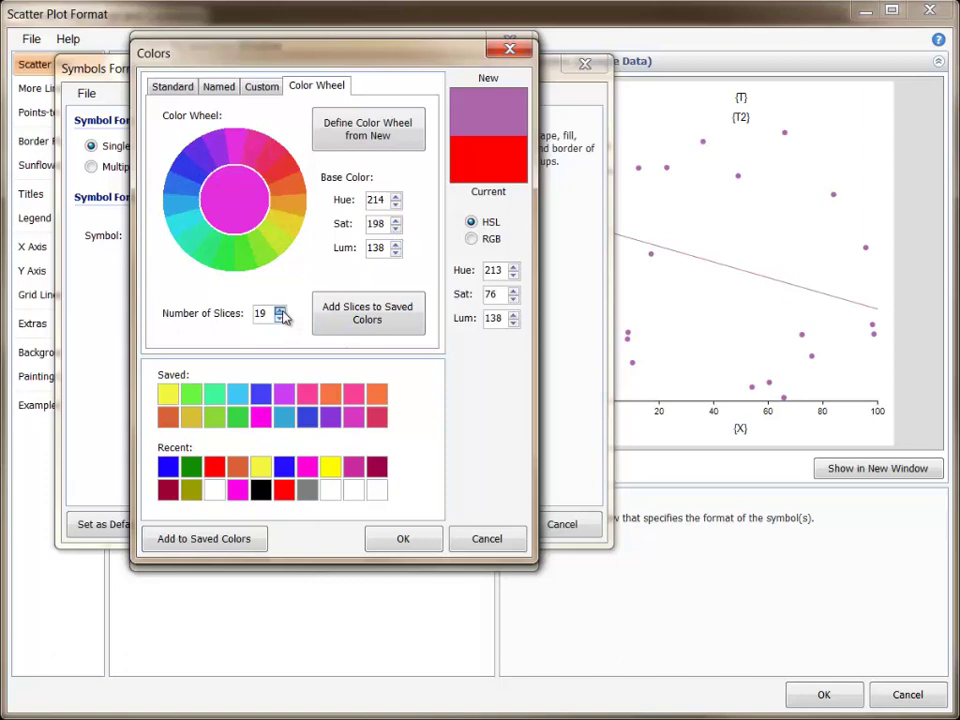
pyautogui.click(281, 311)
pyautogui.click(281, 311)
pyautogui.click(280, 318)
pyautogui.click(280, 318)
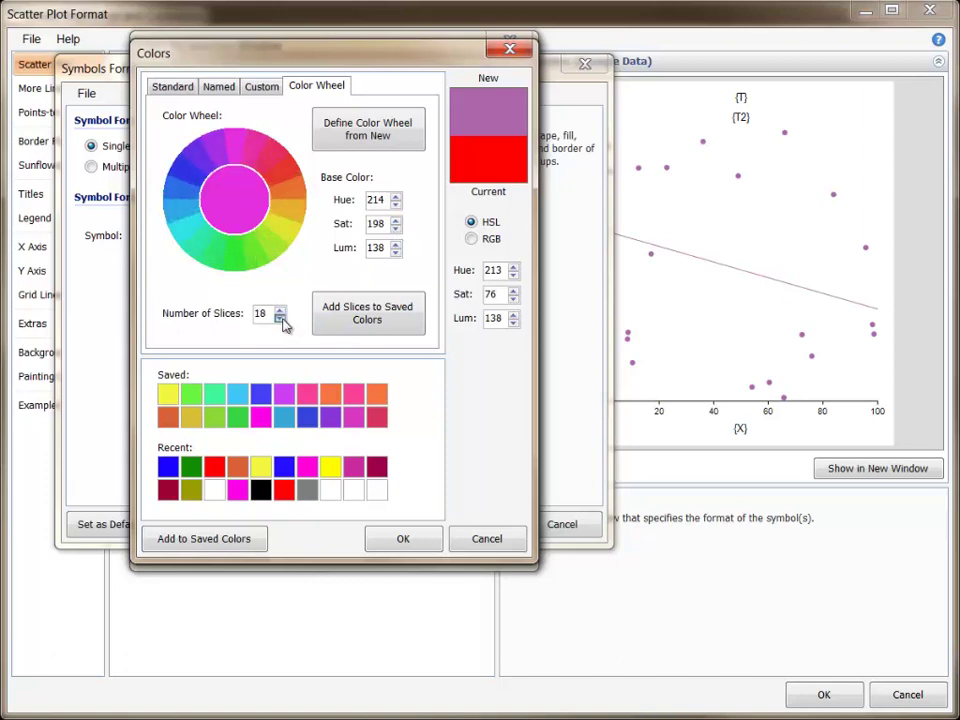
pyautogui.click(280, 318)
pyautogui.click(280, 318)
pyautogui.click(280, 318)
pyautogui.click(280, 318)
pyautogui.click(280, 318)
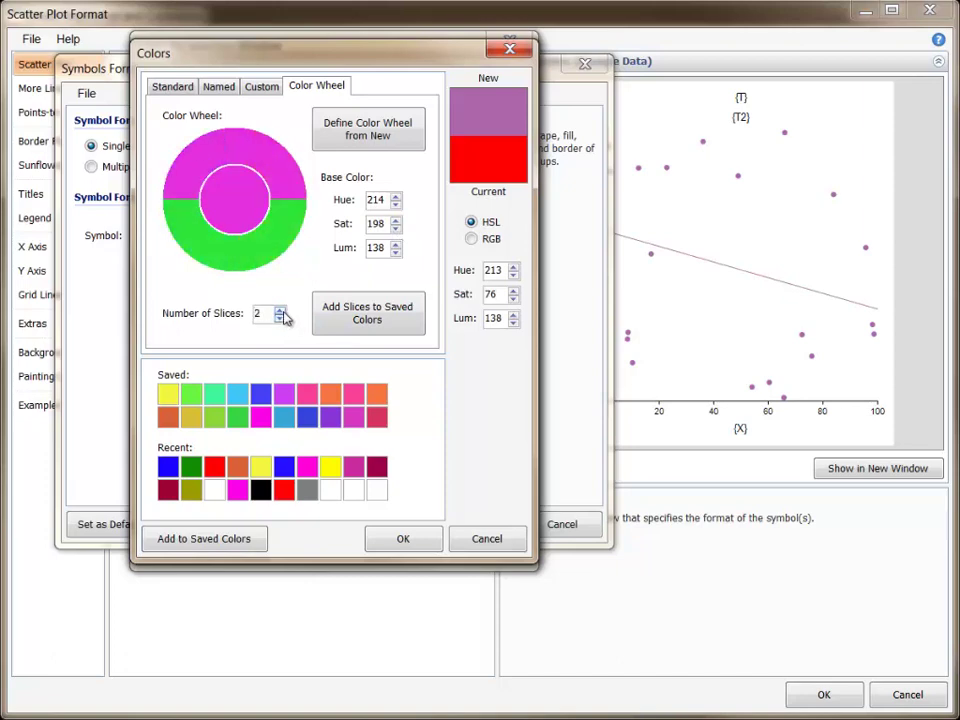
pyautogui.click(281, 311)
pyautogui.click(281, 311)
pyautogui.click(281, 311)
pyautogui.click(281, 311)
pyautogui.click(281, 311)
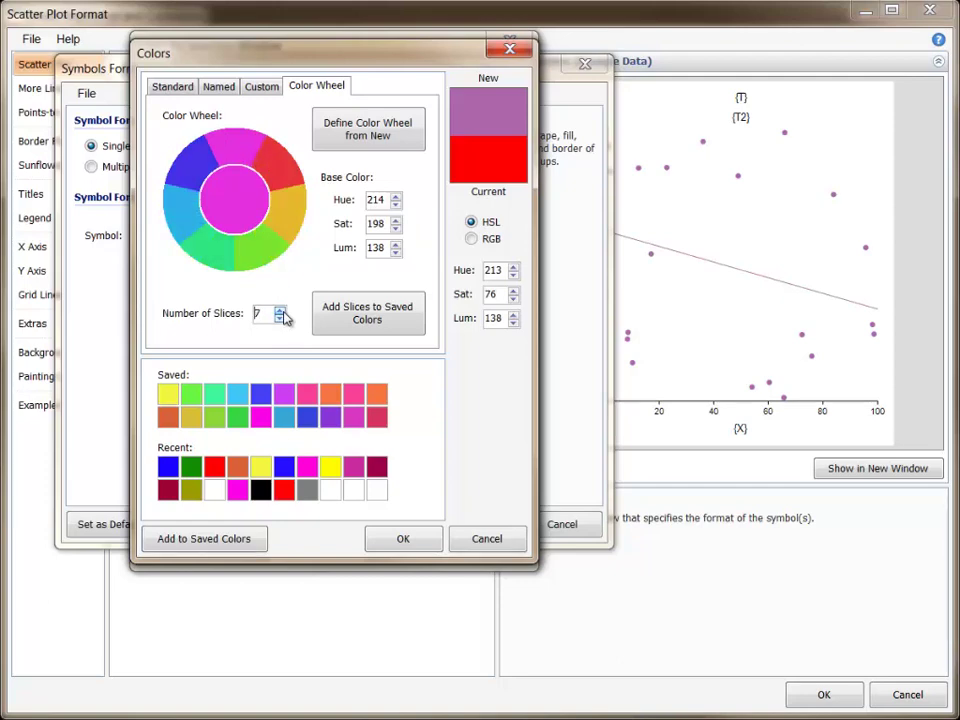
pyautogui.click(281, 311)
pyautogui.click(281, 311)
pyautogui.click(281, 311)
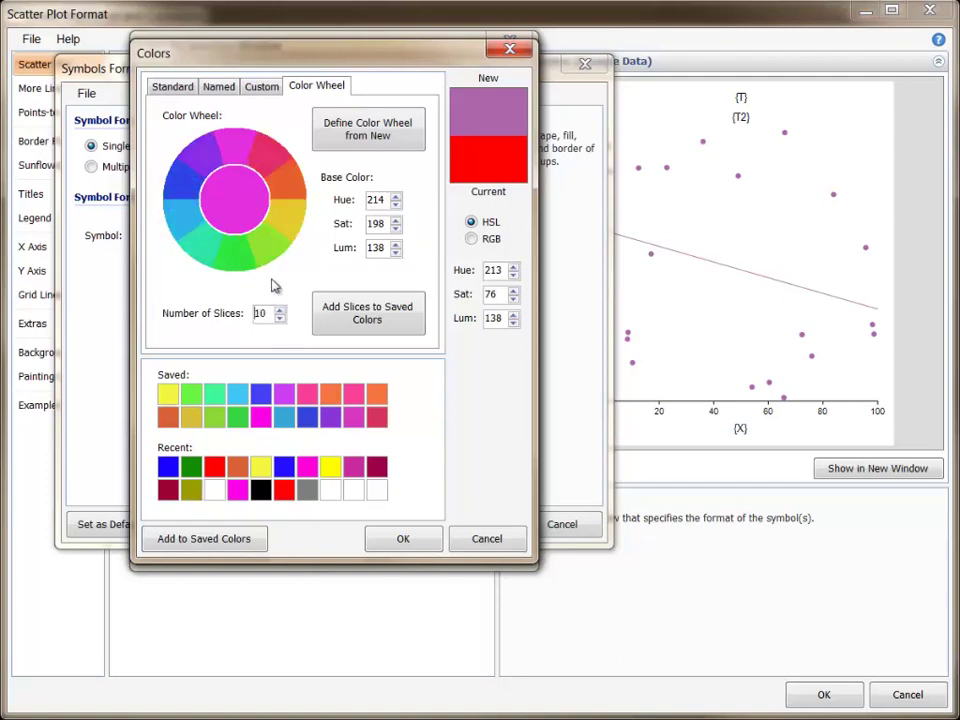
pyautogui.click(270, 246)
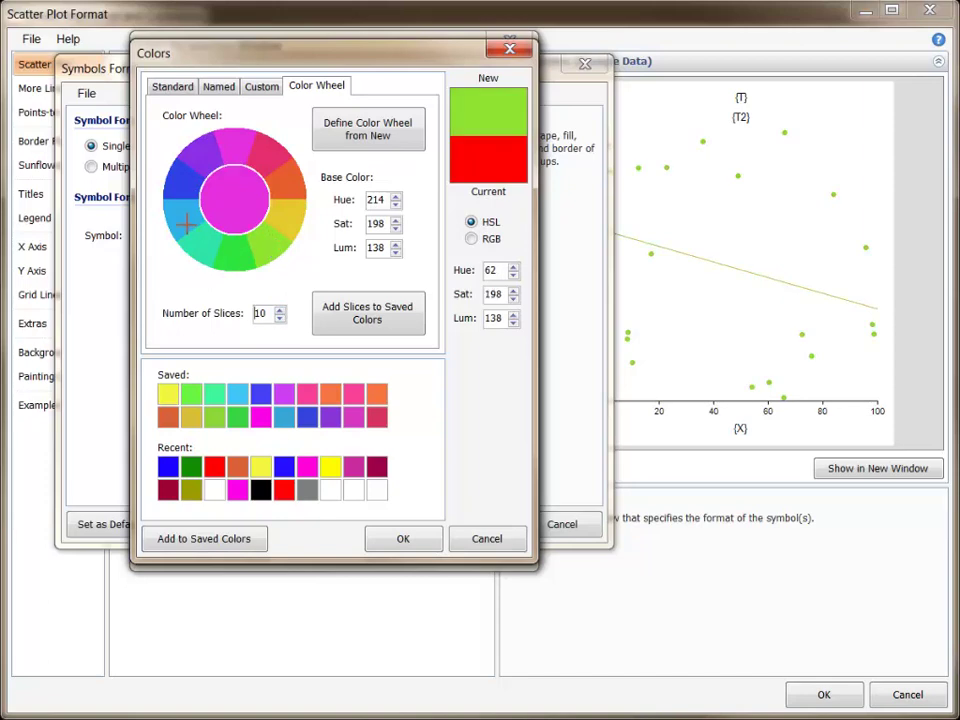
pyautogui.click(190, 233)
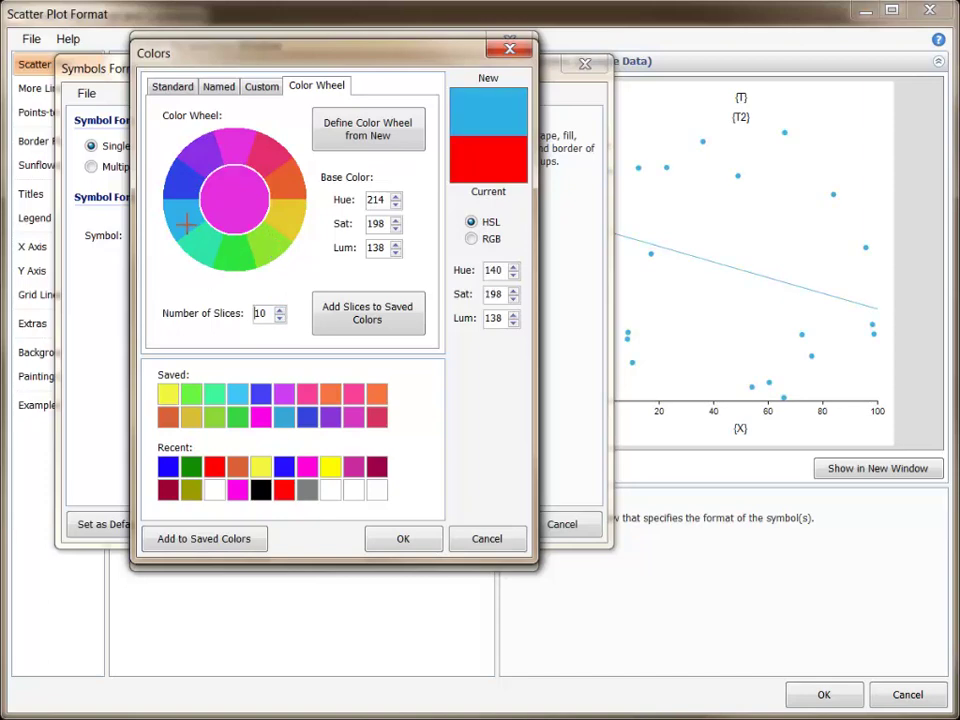
# - Save the ten slice colours to the second saved row and accept the light blue
pyautogui.click(371, 318)
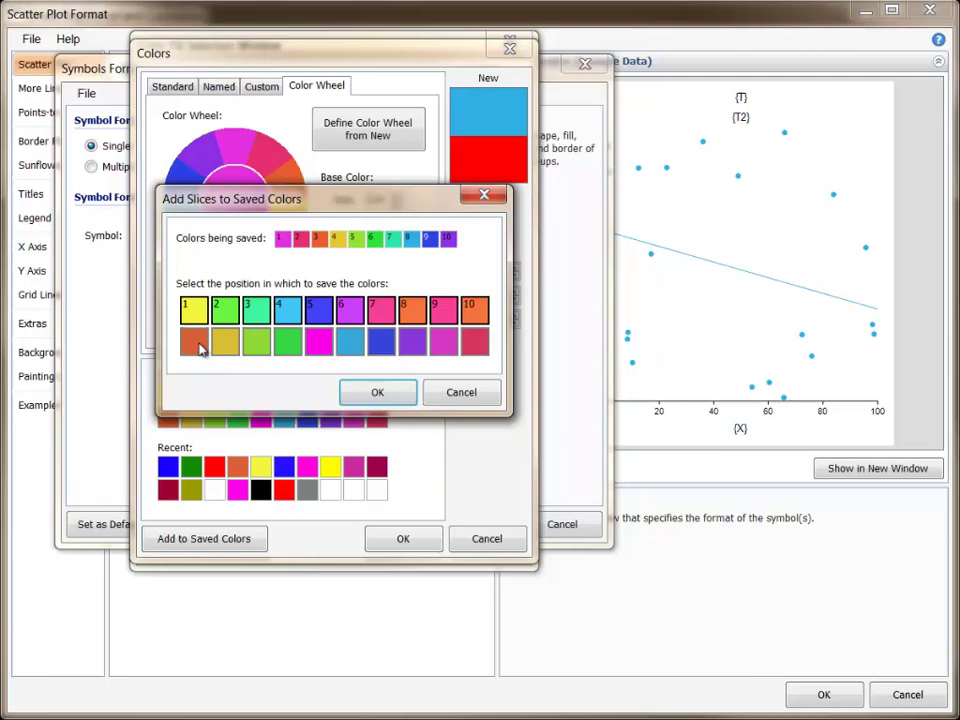
pyautogui.click(197, 340)
pyautogui.click(377, 394)
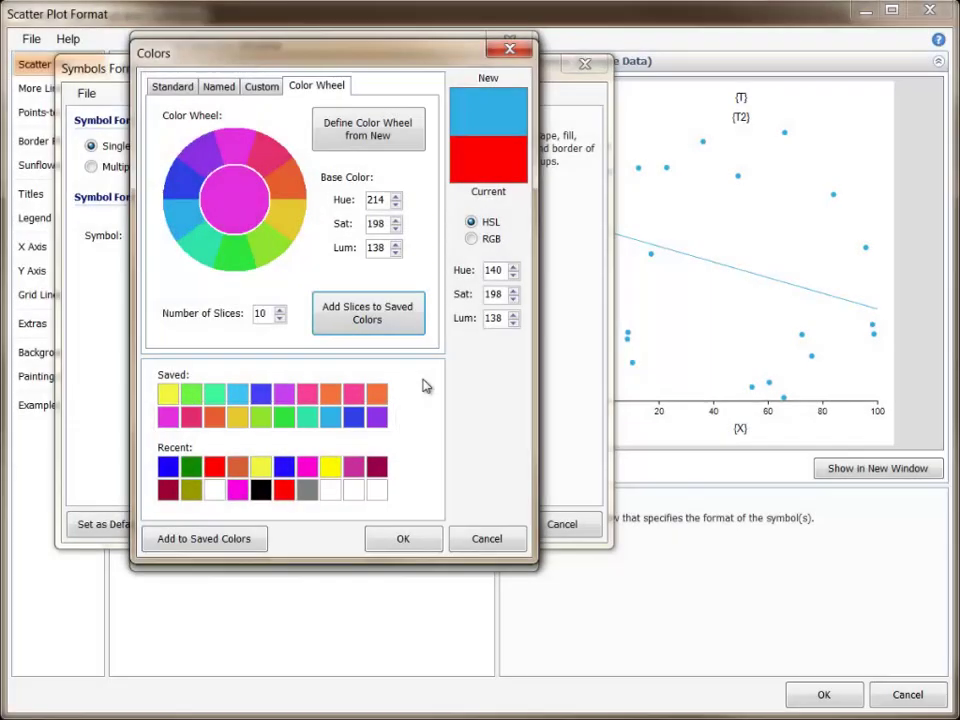
pyautogui.click(422, 537)
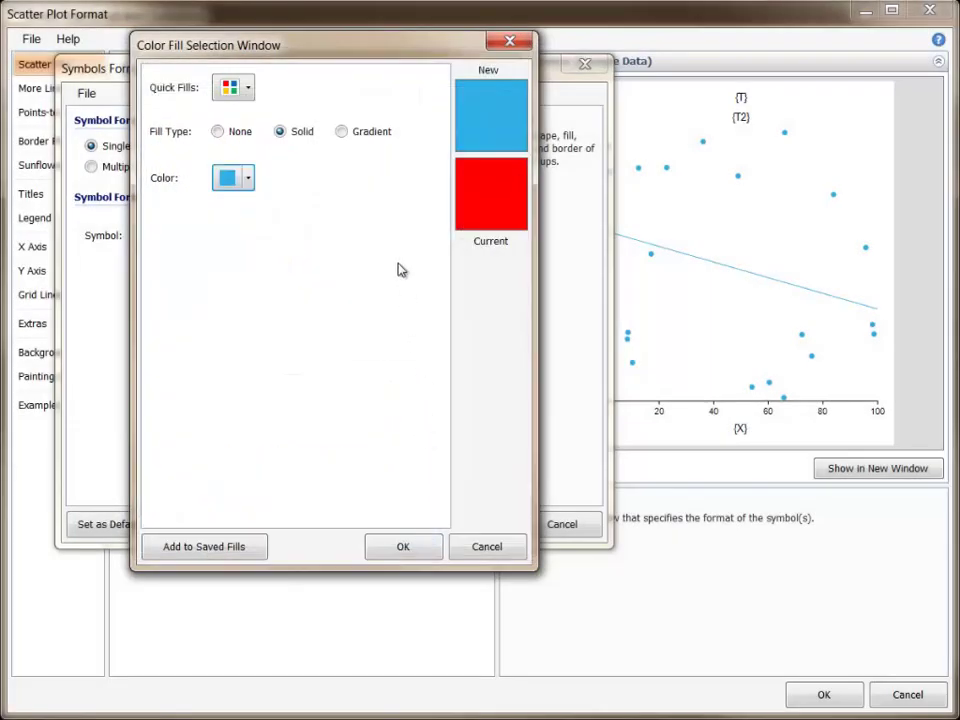
# - Switch the symbol fill to a gradient, keeping the first stop red
pyautogui.click(342, 132)
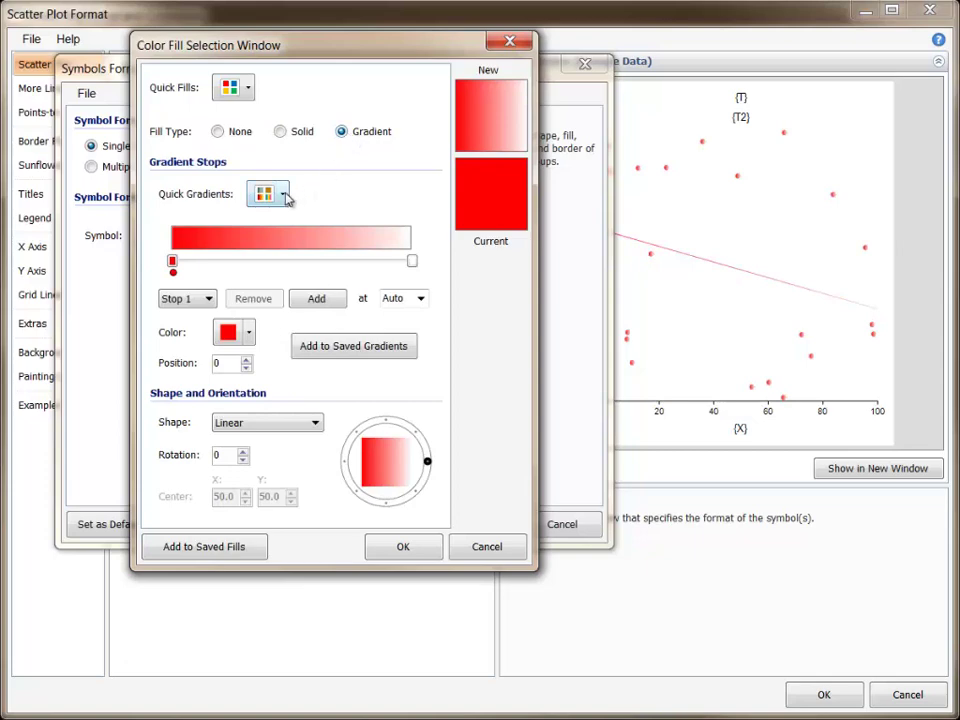
pyautogui.click(285, 195)
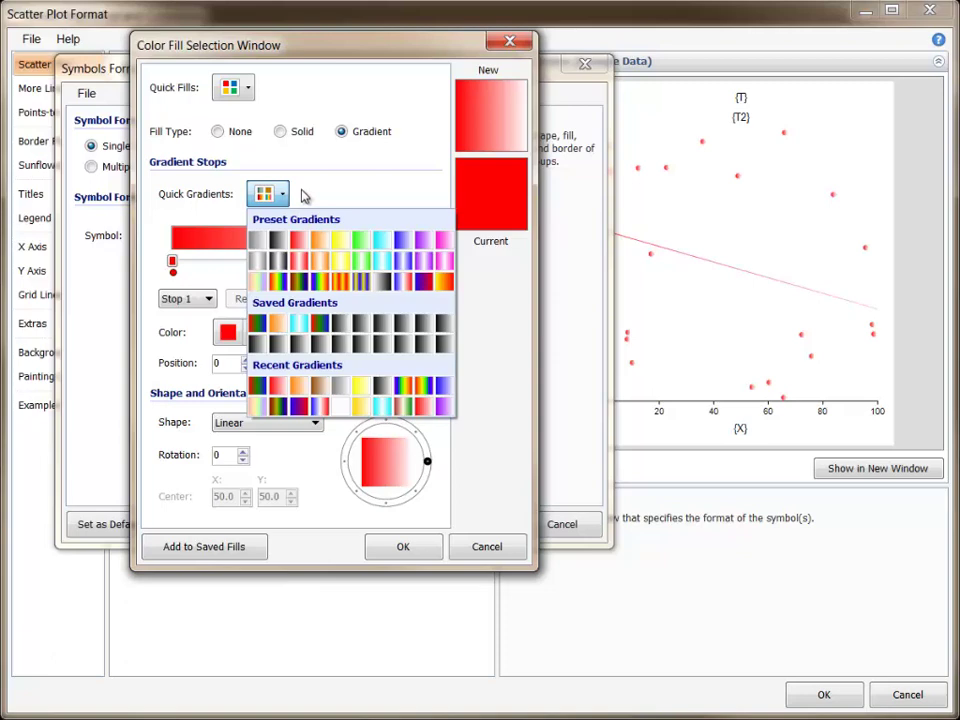
pyautogui.click(309, 194)
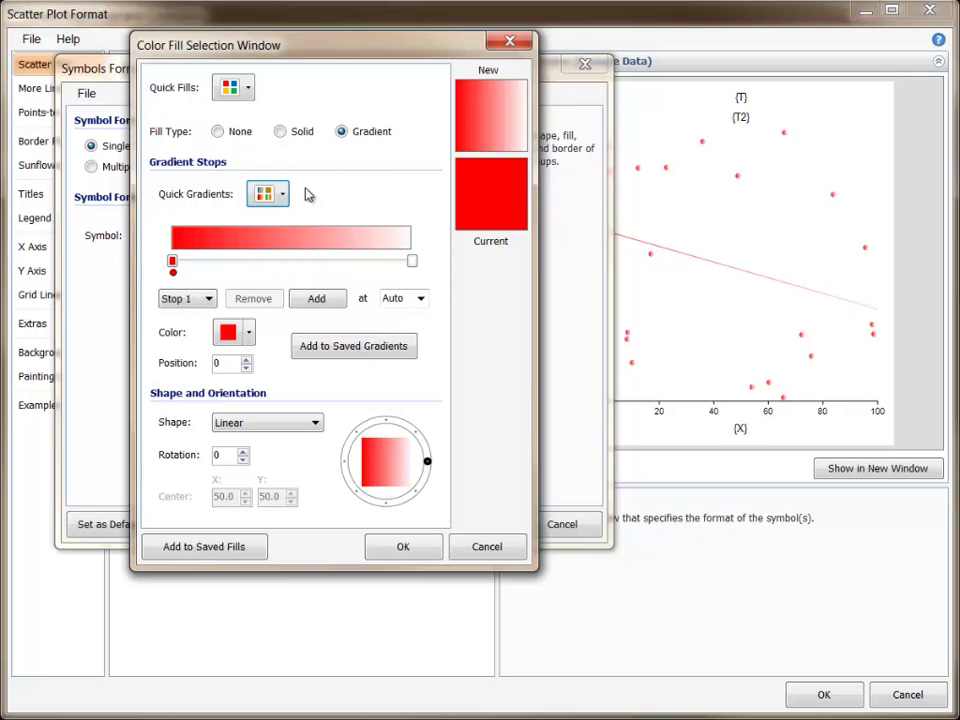
pyautogui.click(251, 338)
pyautogui.click(266, 402)
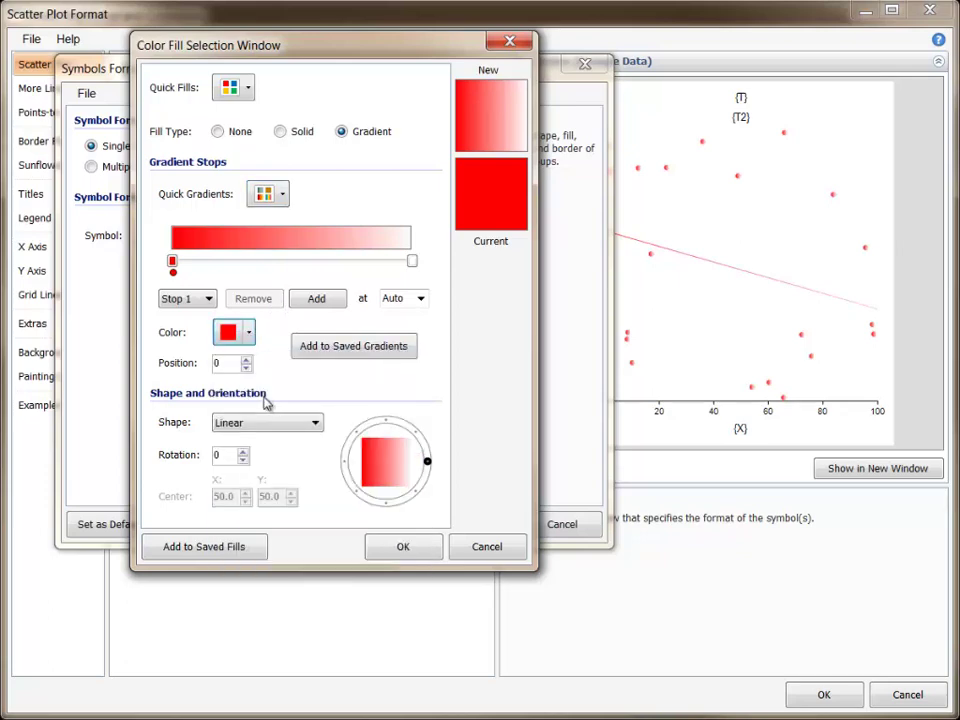
# - Add a green stop at position 50 and make the right-end stop blue
pyautogui.click(316, 298)
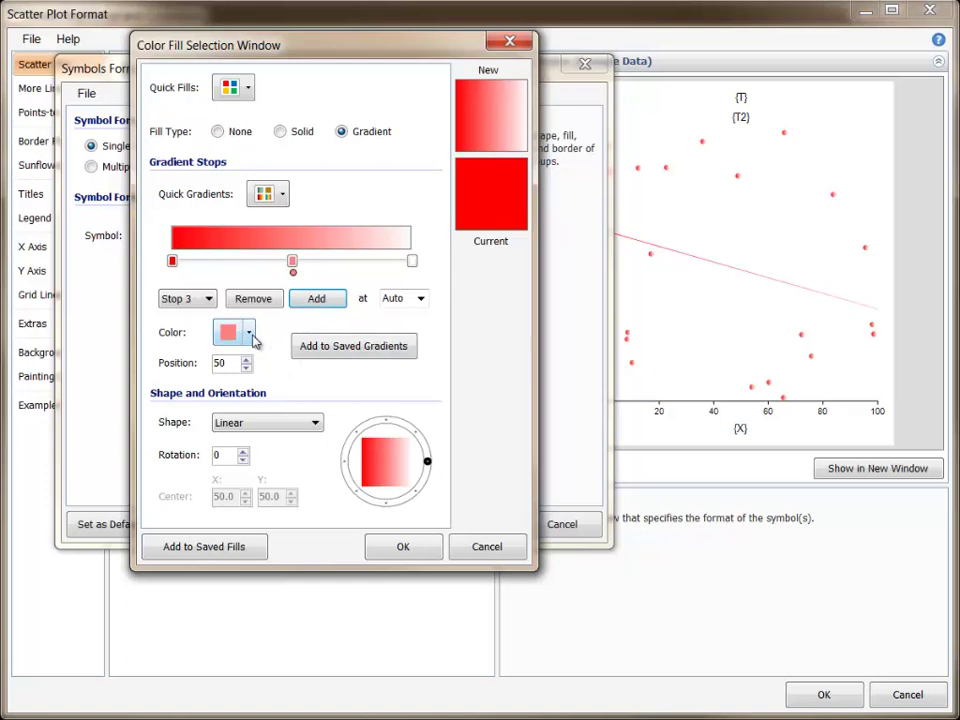
pyautogui.click(249, 333)
pyautogui.click(332, 420)
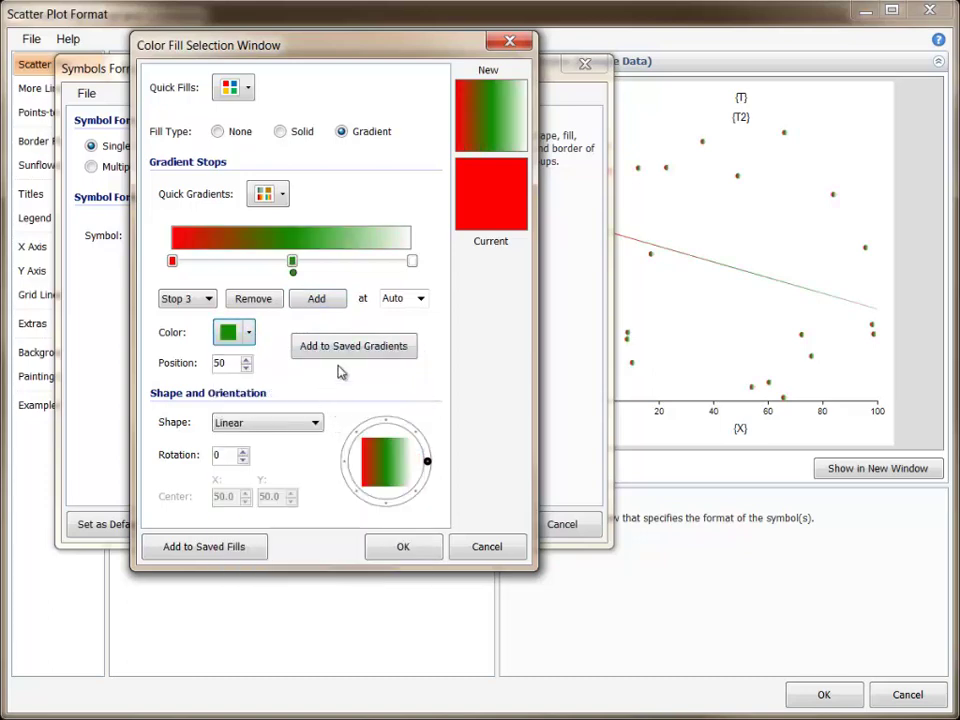
pyautogui.click(412, 262)
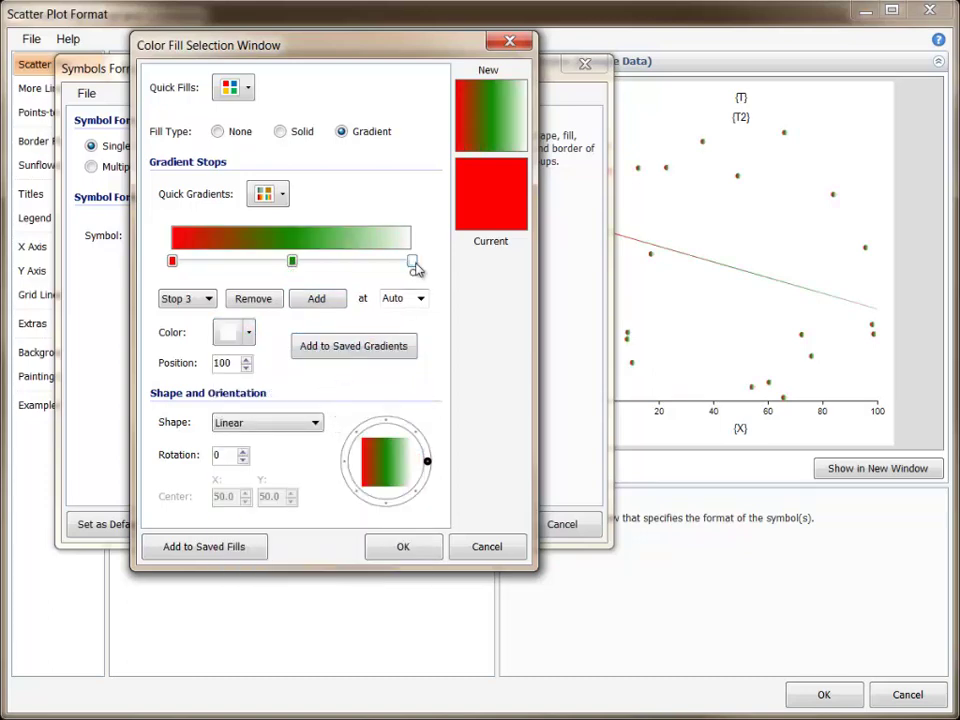
pyautogui.click(250, 333)
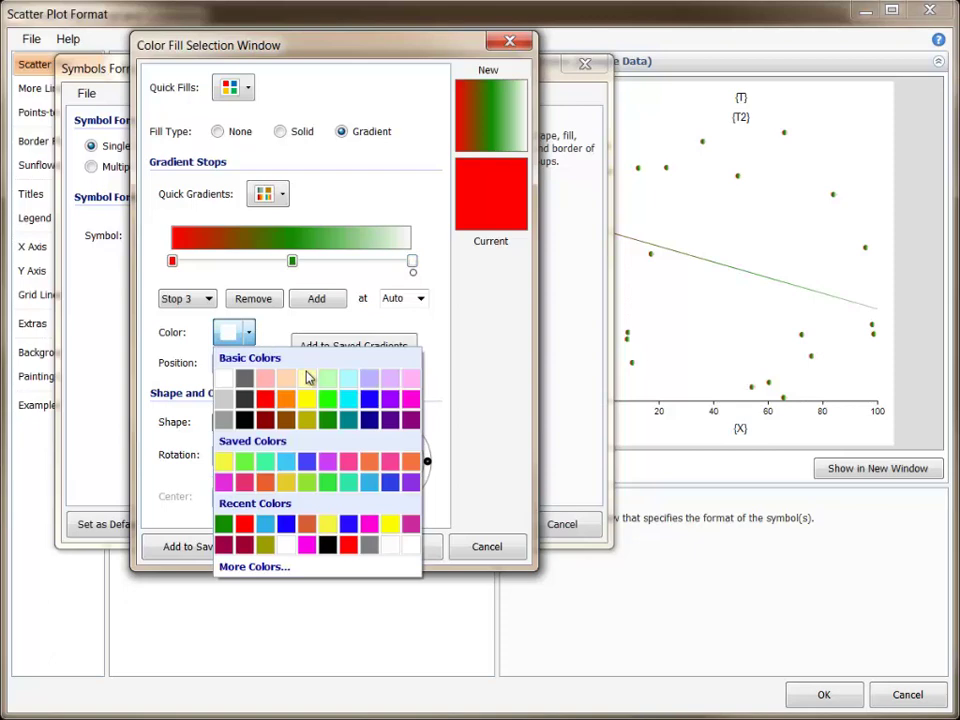
pyautogui.click(369, 399)
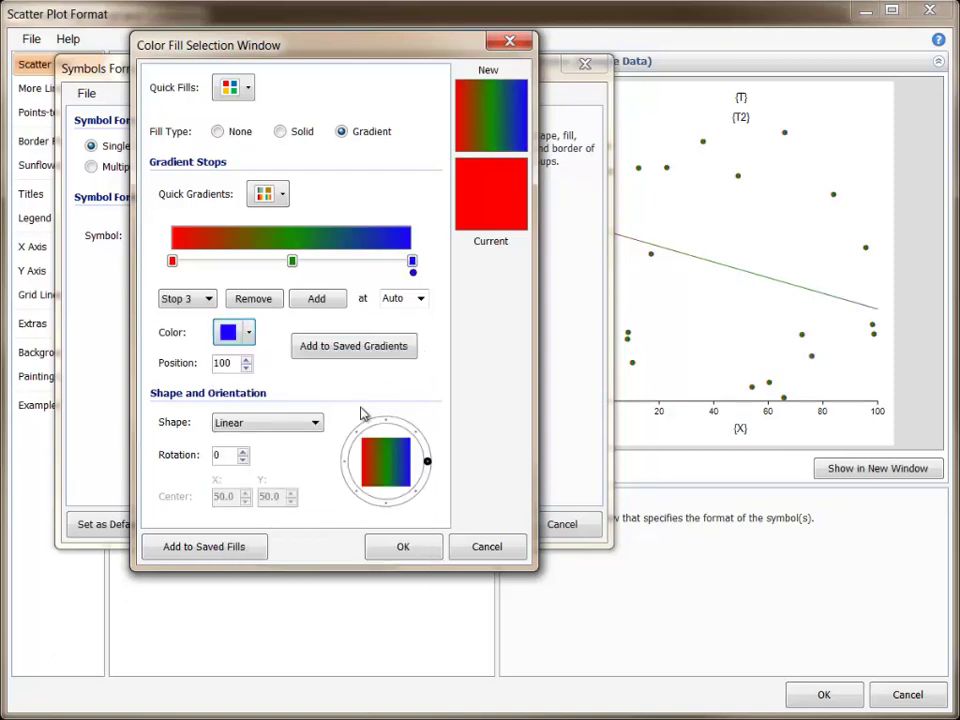
# - Try a circular gradient shape and shift its centre
pyautogui.click(315, 423)
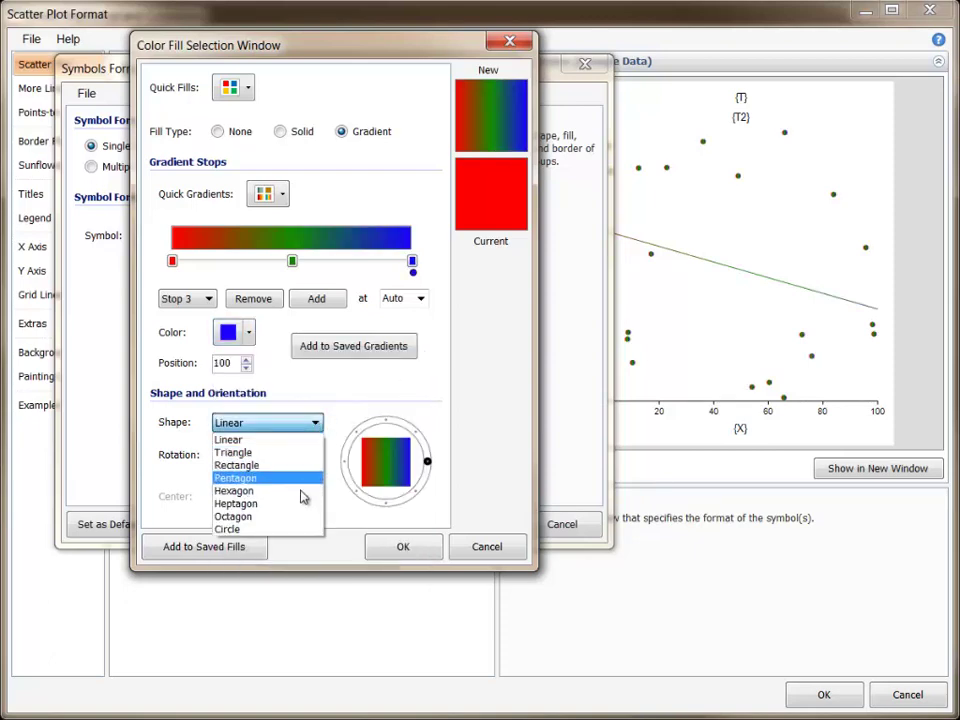
pyautogui.click(300, 529)
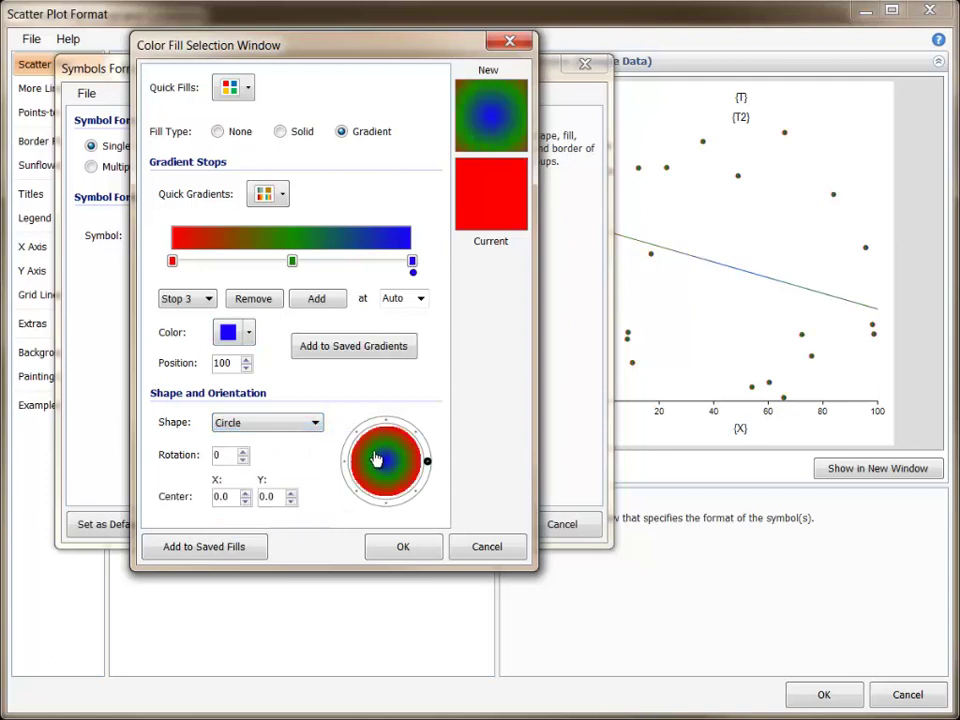
pyautogui.moveTo(377, 459)
pyautogui.mouseDown()
pyautogui.moveTo(377, 450)
pyautogui.moveTo(392, 461)
pyautogui.mouseUp()
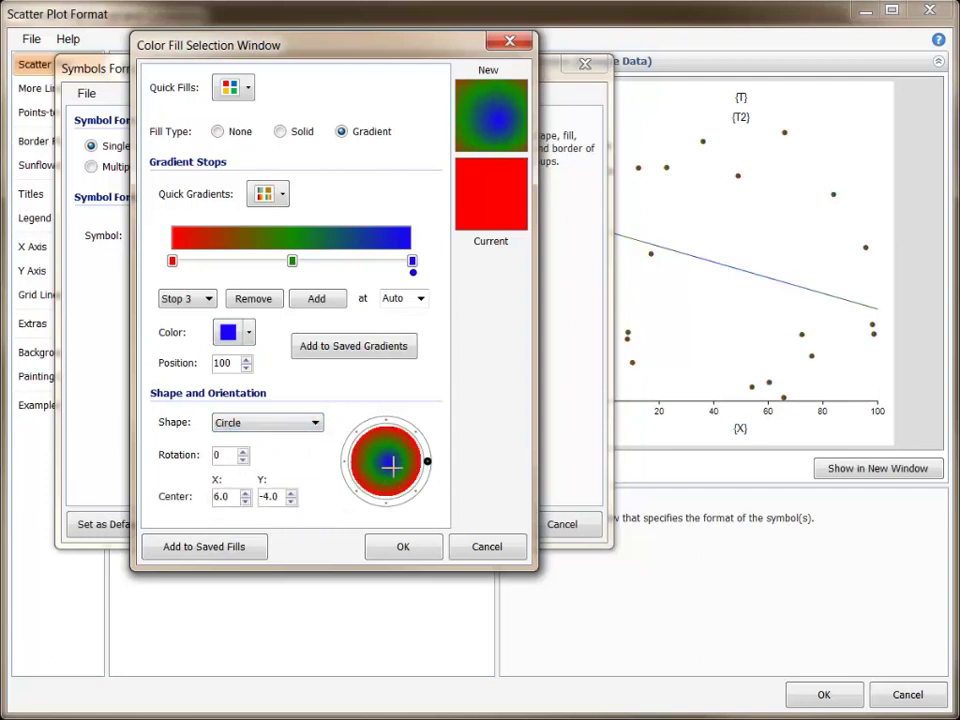
# - Set the gradient back to linear at rotation 39 and begin saving it
pyautogui.click(318, 428)
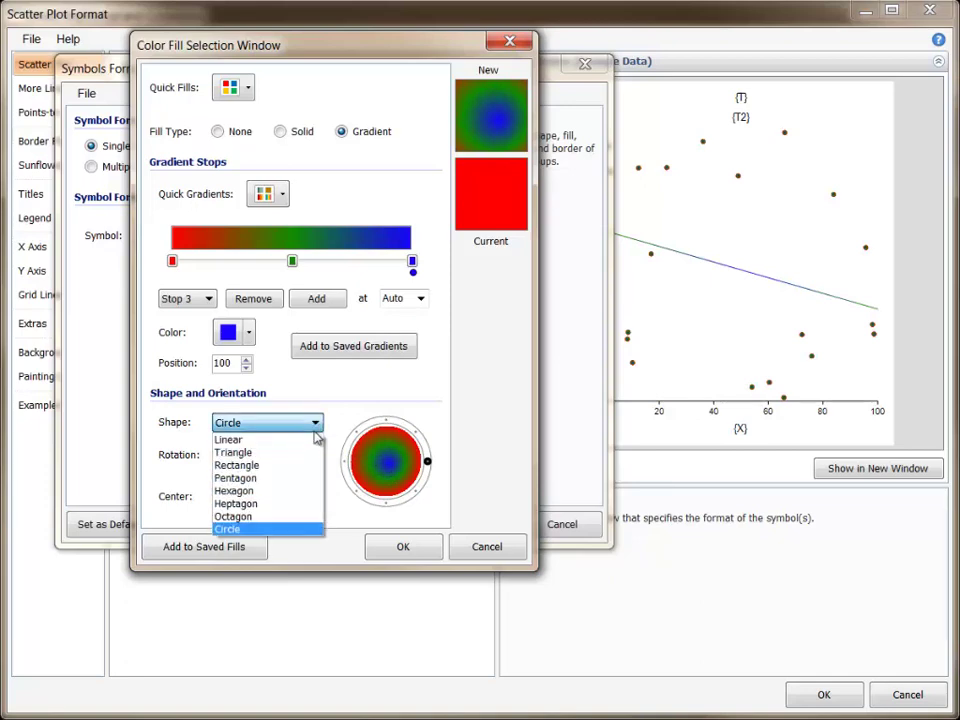
pyautogui.click(315, 441)
pyautogui.click(243, 451)
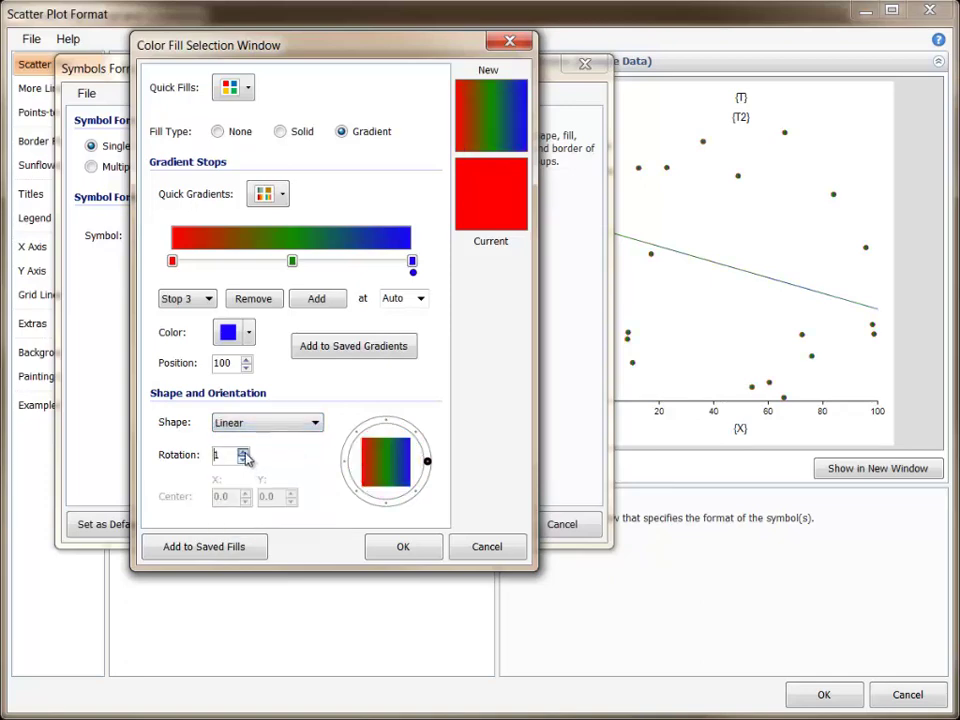
pyautogui.moveTo(242, 453); pyautogui.dragTo(242, 453)
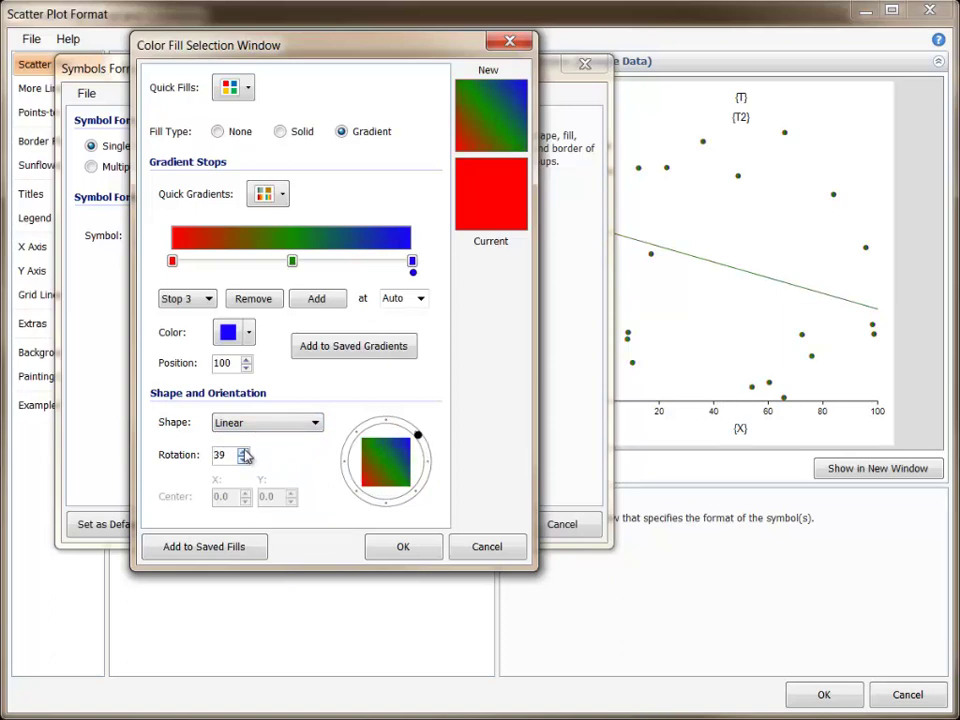
pyautogui.click(356, 349)
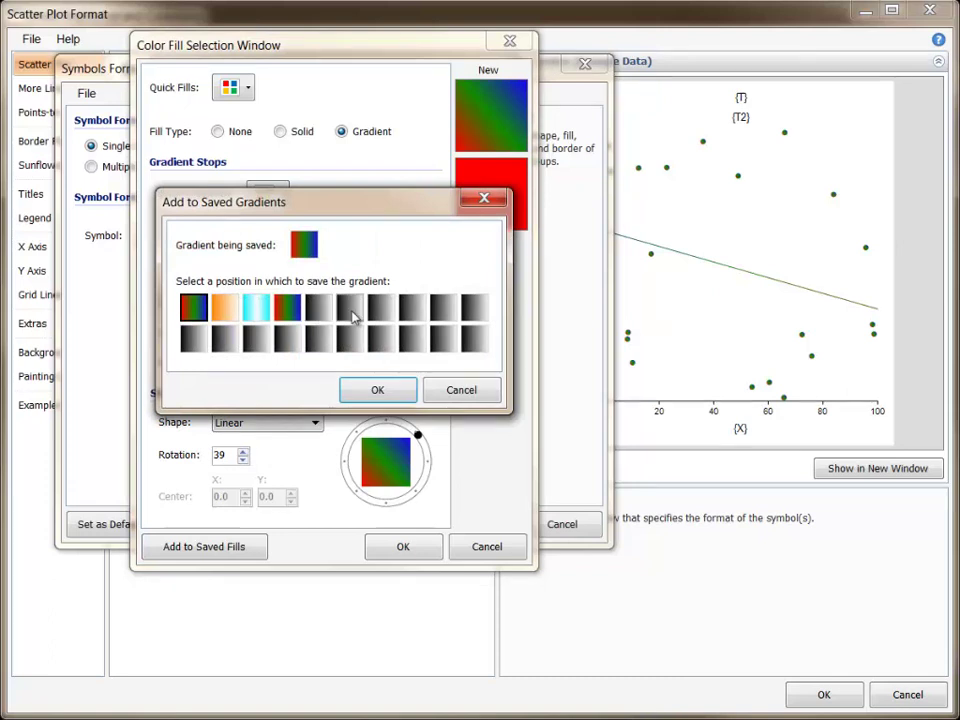
# - Store the gradient in the sixth saved slot and check it in Quick Gradients
pyautogui.click(356, 312)
pyautogui.click(376, 391)
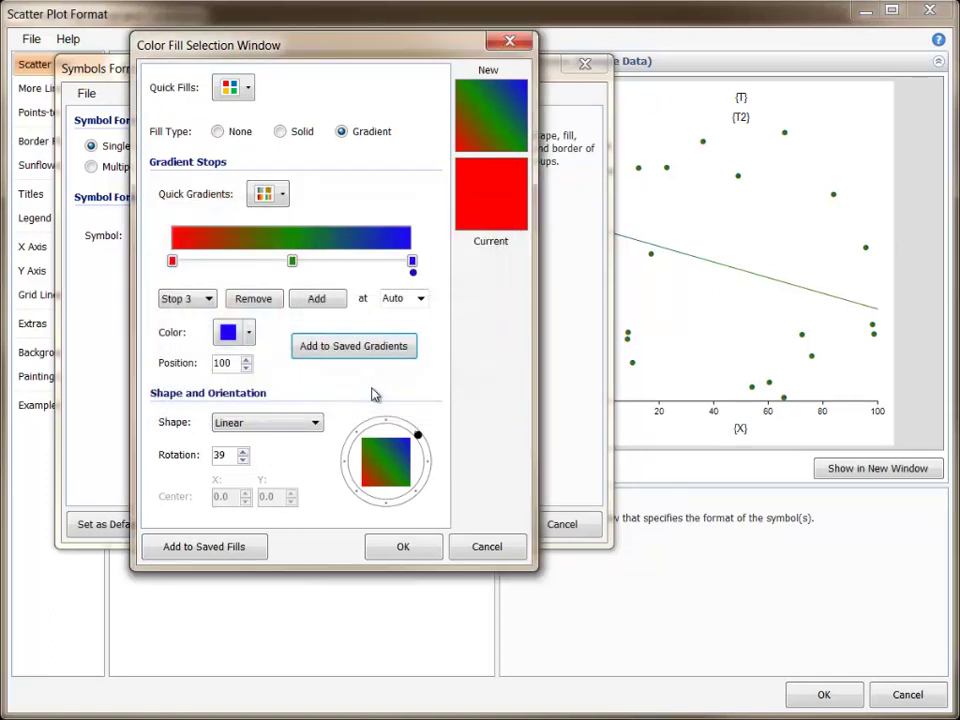
pyautogui.click(284, 196)
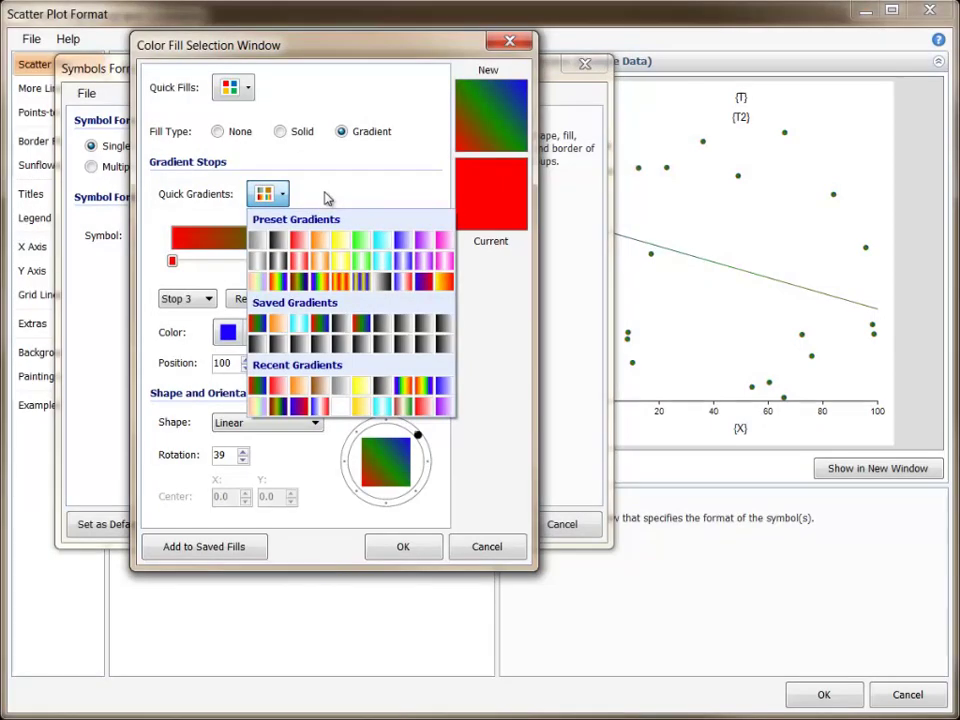
pyautogui.click(326, 197)
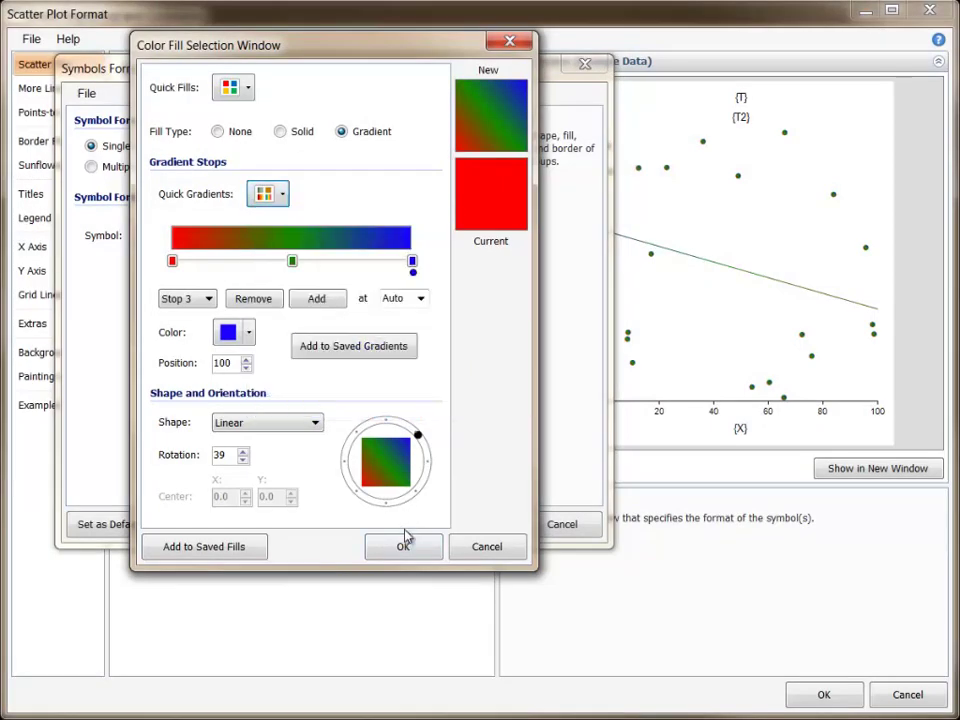
# - Pick solid blue from Quick Fills, after trying yellow, and add it to Saved Fills
pyautogui.click(250, 90)
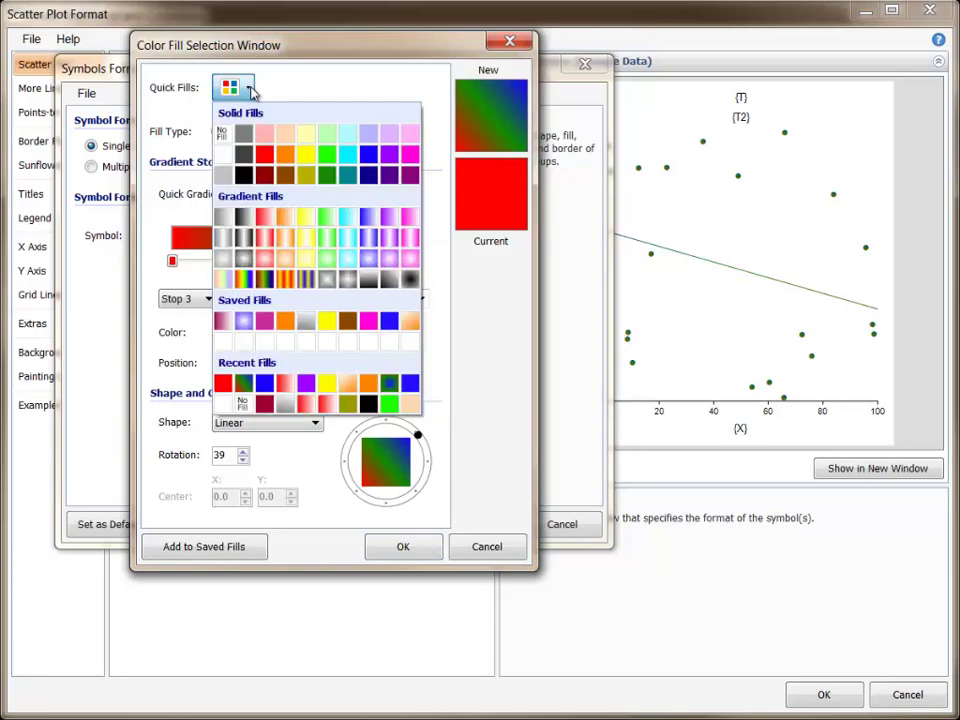
pyautogui.click(309, 152)
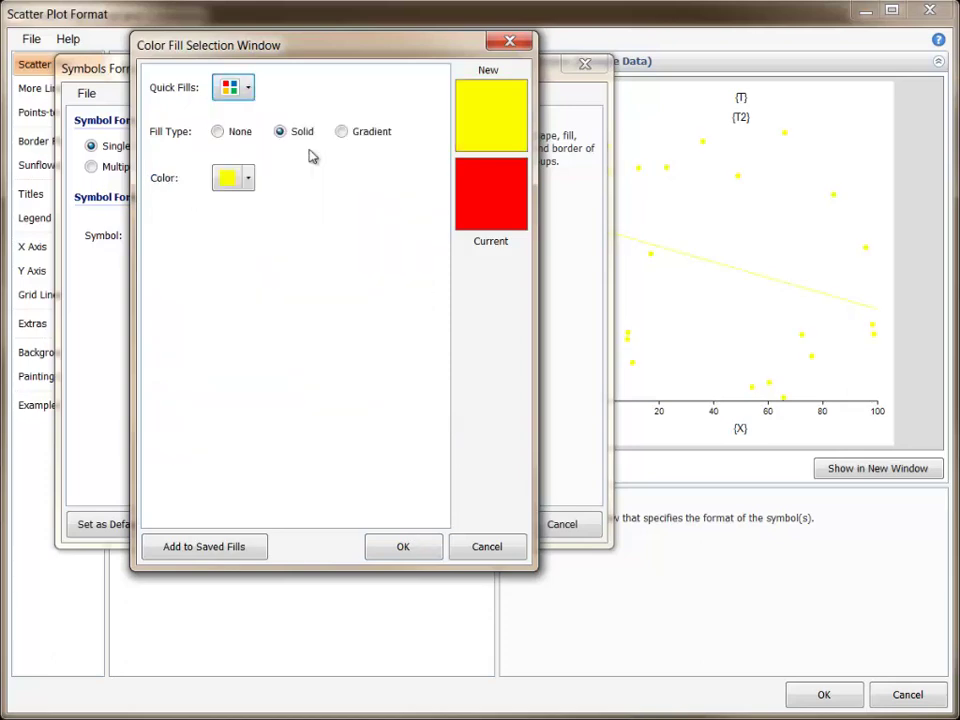
pyautogui.click(241, 95)
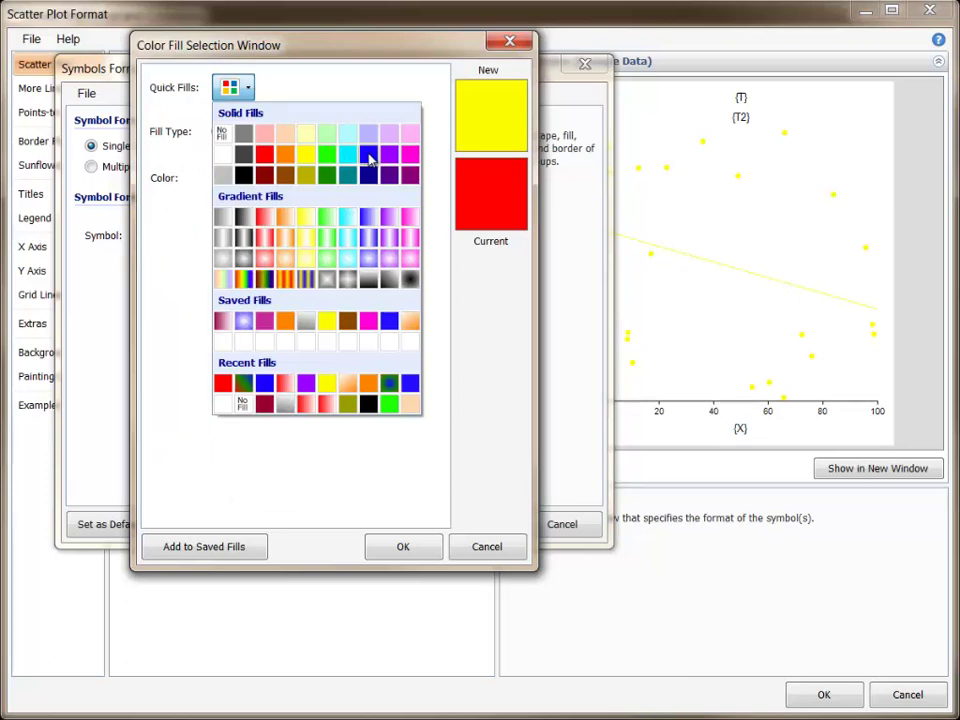
pyautogui.click(369, 156)
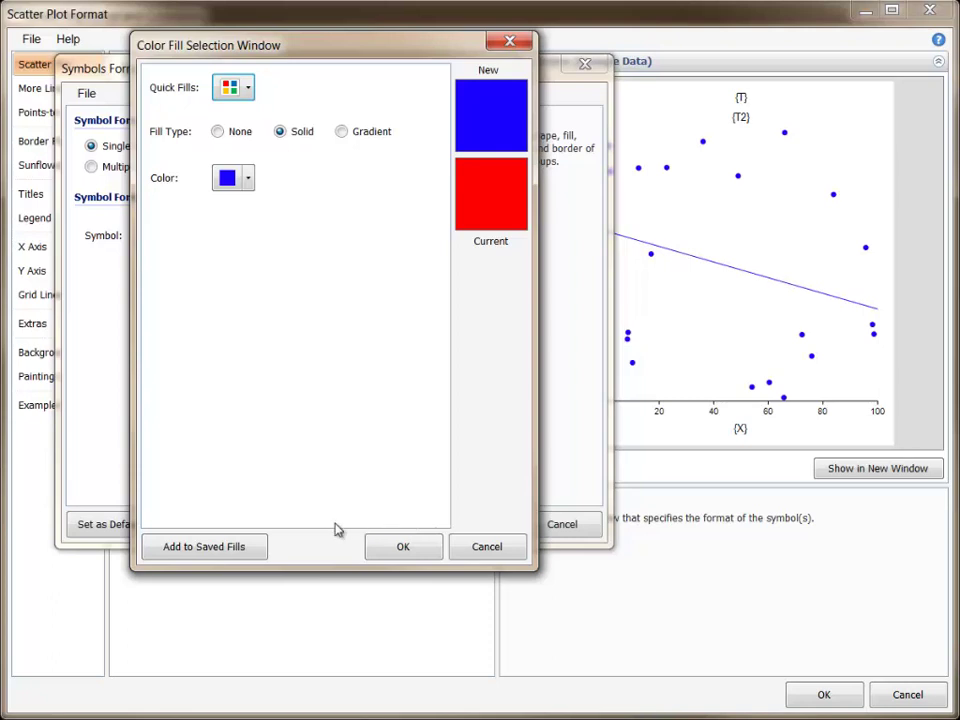
pyautogui.click(244, 549)
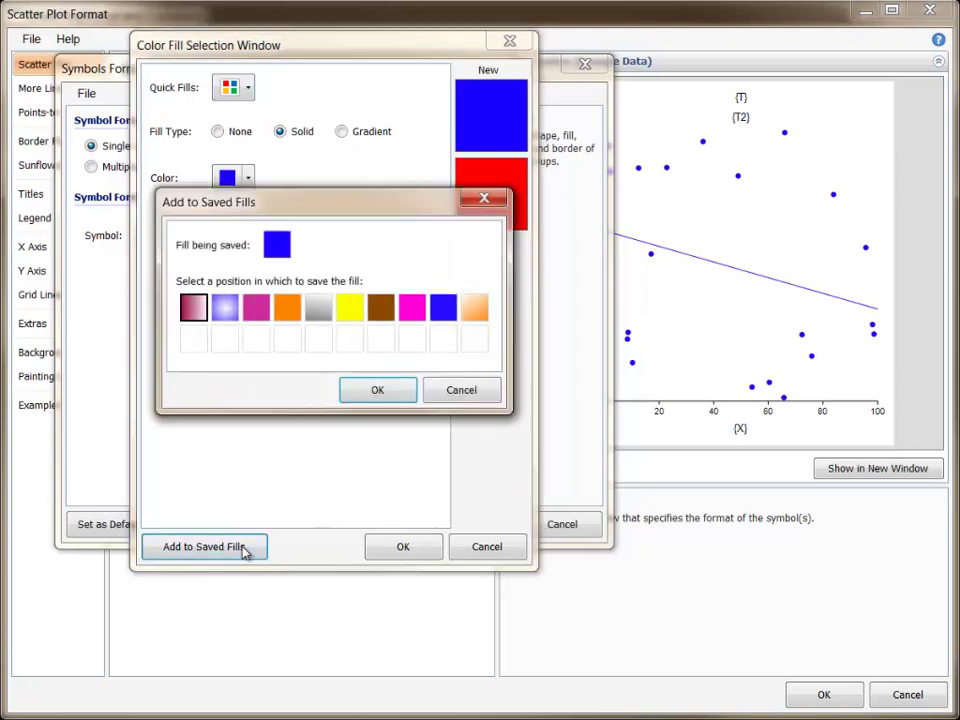
pyautogui.click(381, 390)
# - Apply the solid blue fill, then raise symbol transparency and bring it back to 0
pyautogui.click(403, 547)
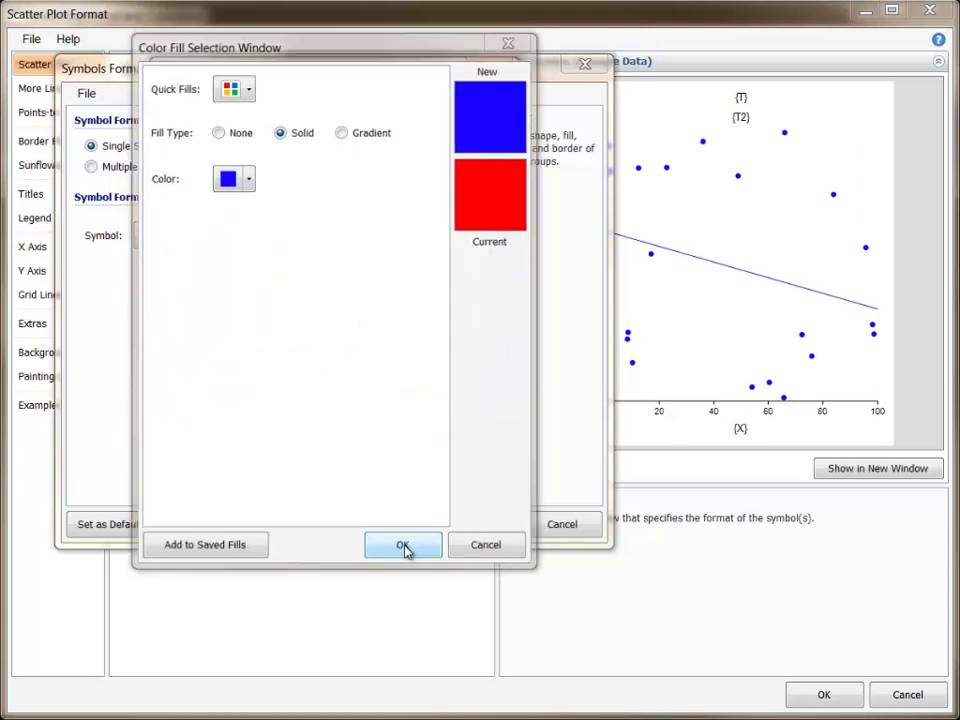
pyautogui.click(288, 255)
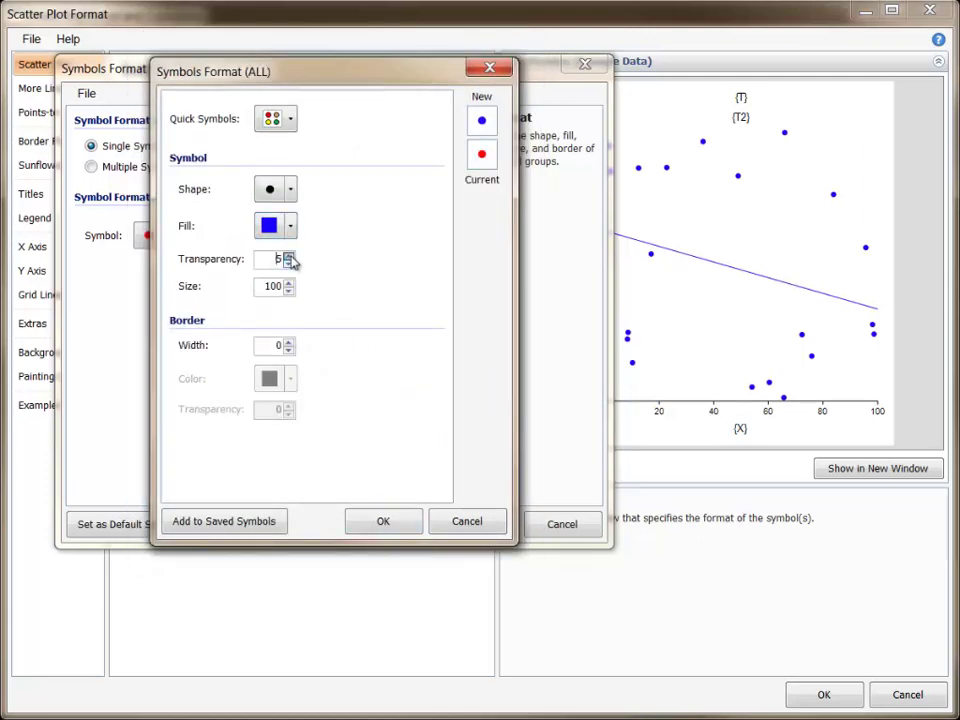
pyautogui.click(288, 255)
pyautogui.click(288, 255)
pyautogui.click(288, 255)
pyautogui.click(288, 255)
pyautogui.click(288, 255)
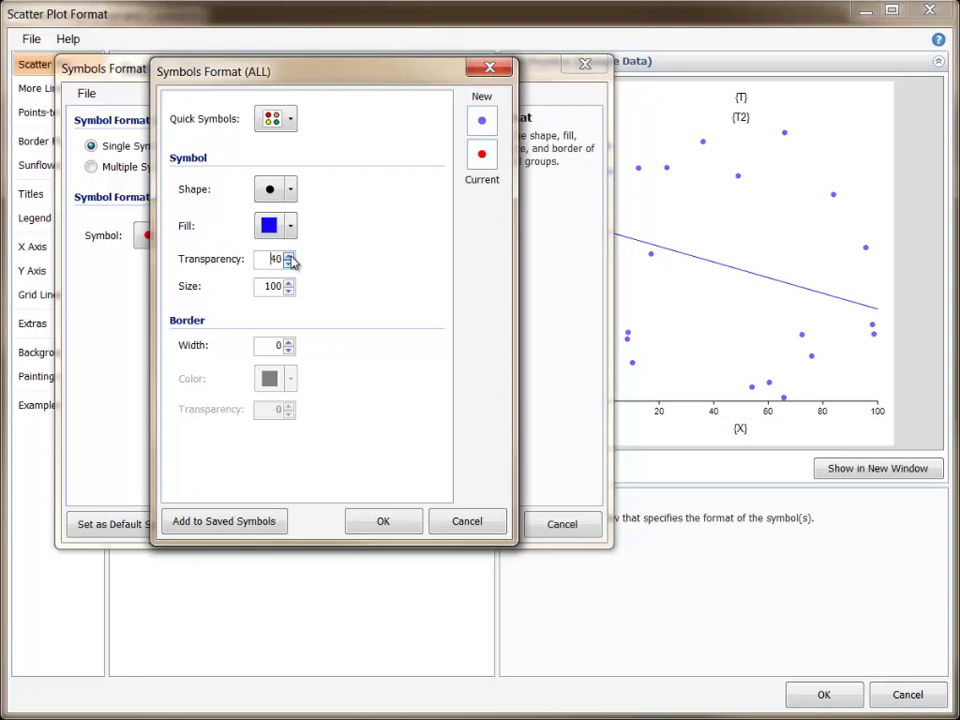
pyautogui.click(289, 264)
pyautogui.click(289, 264)
pyautogui.click(289, 264)
pyautogui.click(289, 264)
pyautogui.click(289, 264)
pyautogui.click(289, 264)
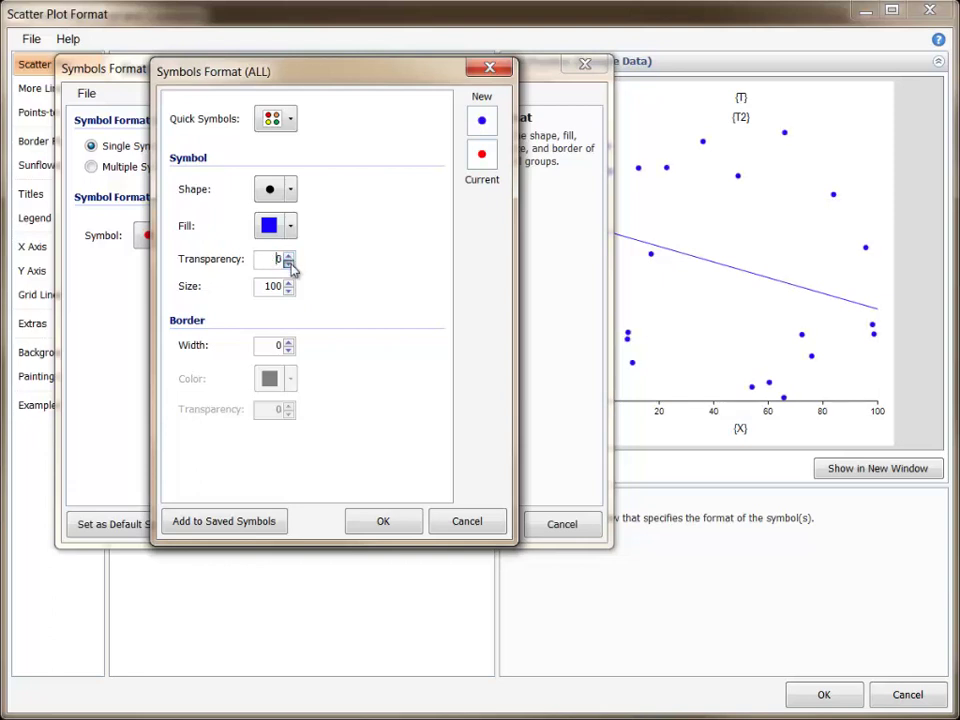